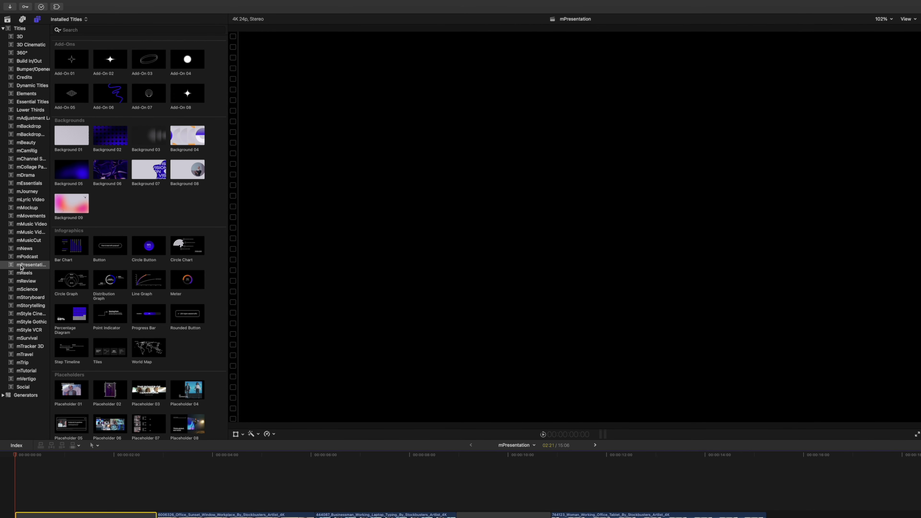
# Browse the mPresentation titles from Add-Ons to Typography, previewing Background 01, Bar Chart, Placeholder 01, Tile Blur V and Circle Text
pyautogui.click(37, 19)
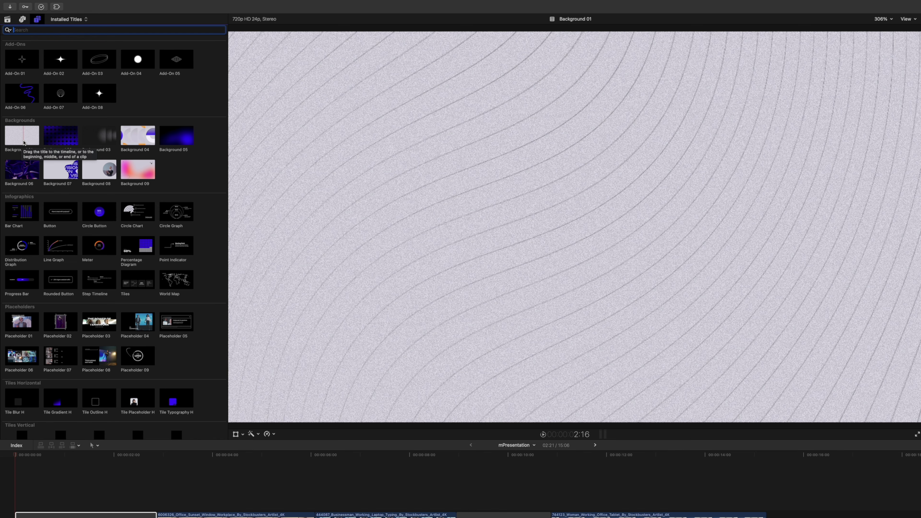
pyautogui.scroll(-2, 16, 160)
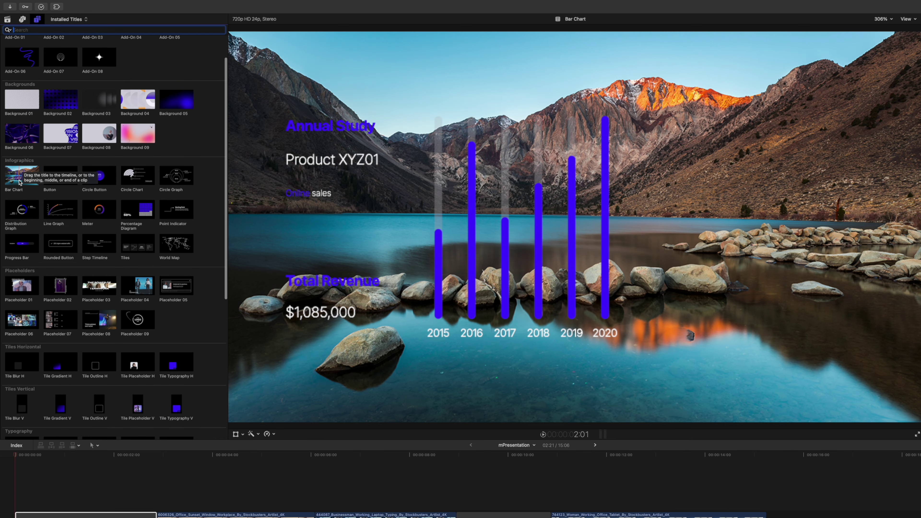
pyautogui.scroll(-2, 19, 182)
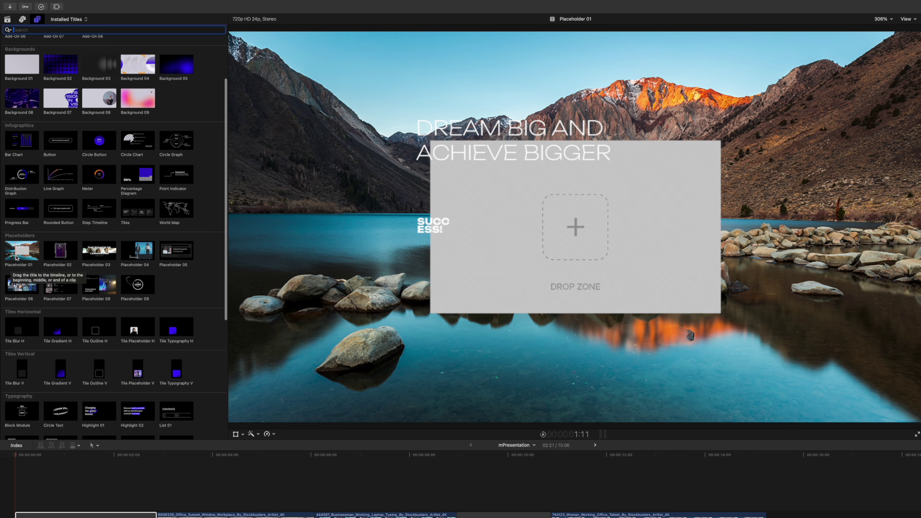
pyautogui.scroll(-2, 11, 300)
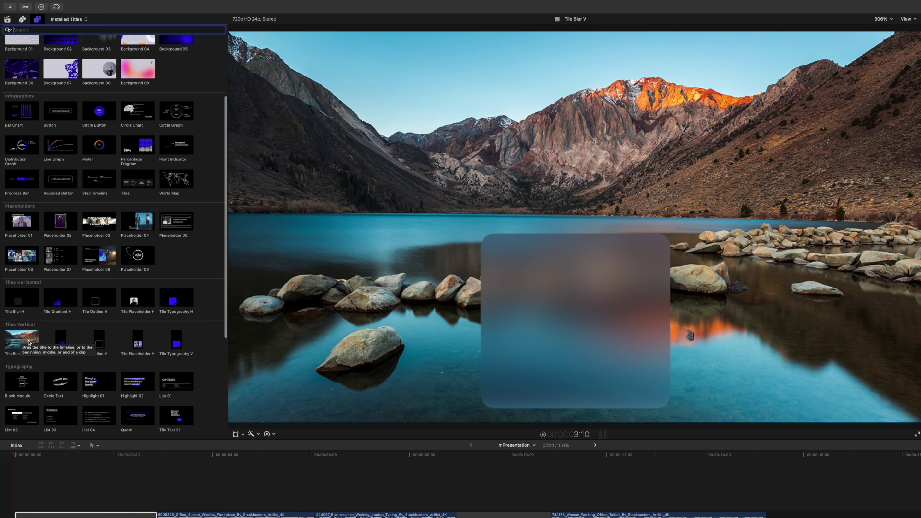
pyautogui.scroll(-3, 20, 343)
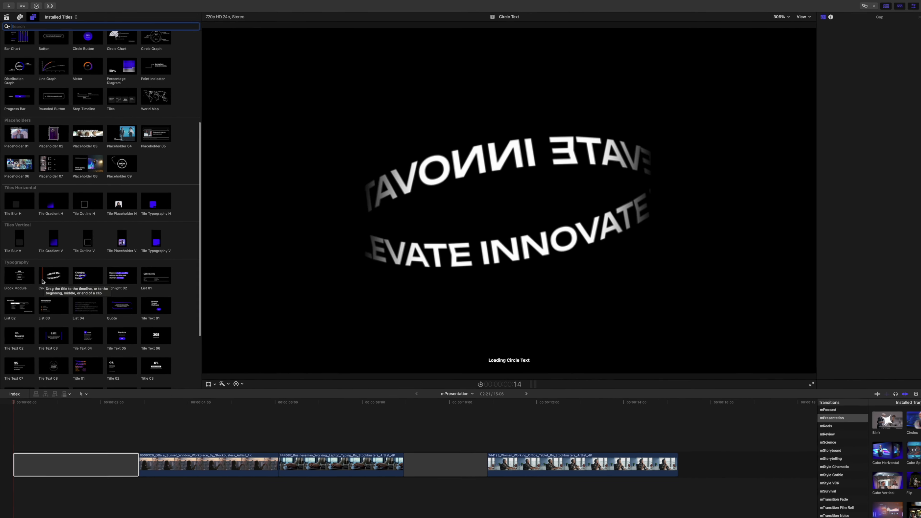
pyautogui.scroll(6, 188, 217)
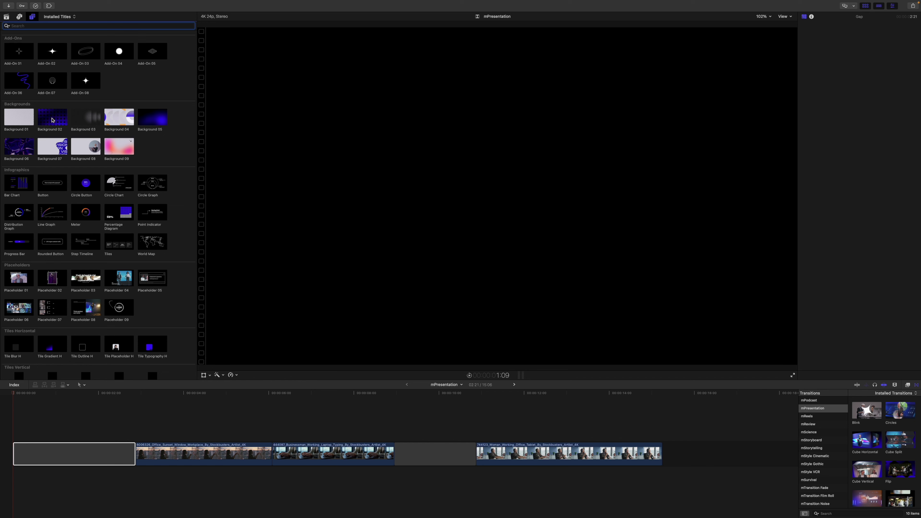
# Add Background 02 above the gap at the start of the timeline, shorten it to about 3:05, and preview it
pyautogui.moveTo(52, 120); pyautogui.dragTo(12, 426)
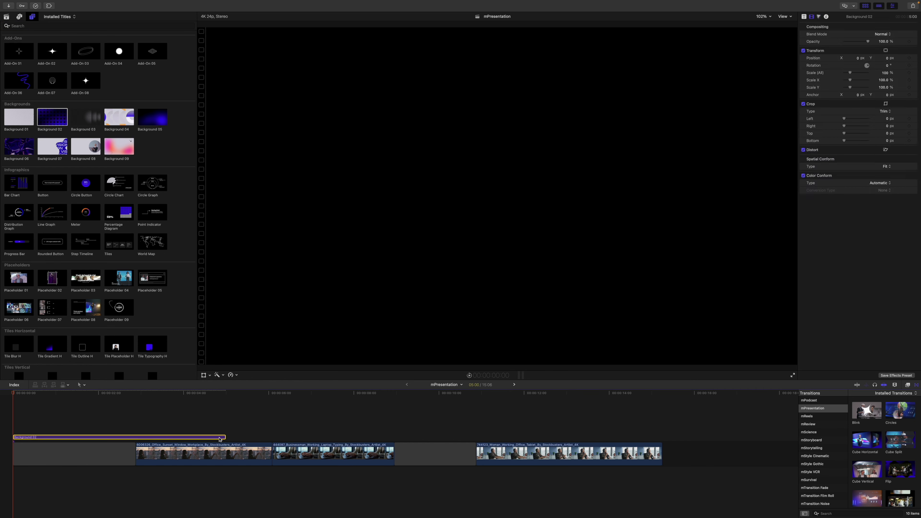
pyautogui.moveTo(226, 437); pyautogui.dragTo(149, 437)
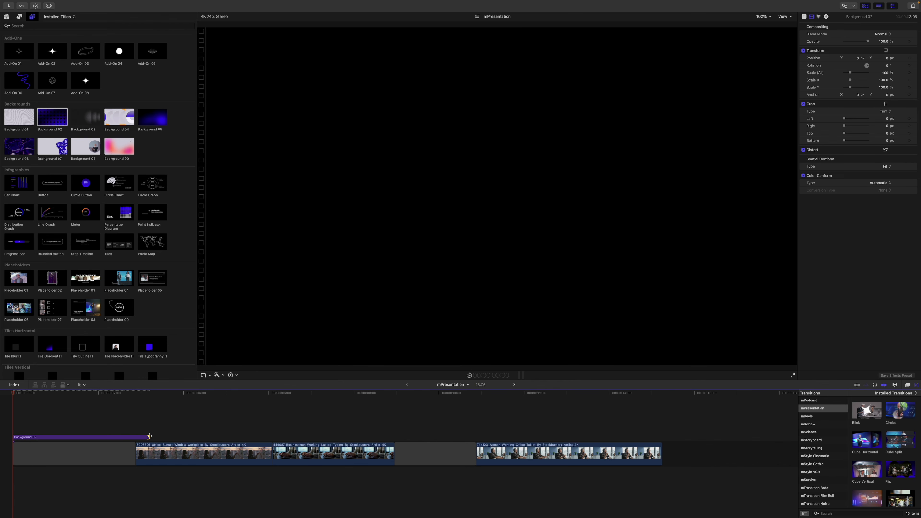
pyautogui.moveTo(14, 394); pyautogui.dragTo(58, 404)
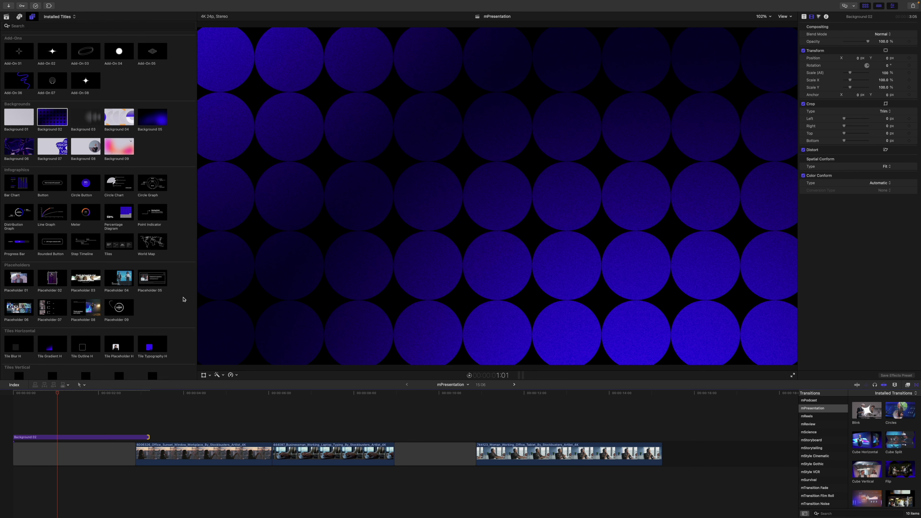
# Stack Title 09 above Background 02 at the timeline's start, trim it to about 3:00, and play the opening
pyautogui.scroll(-10, 183, 299)
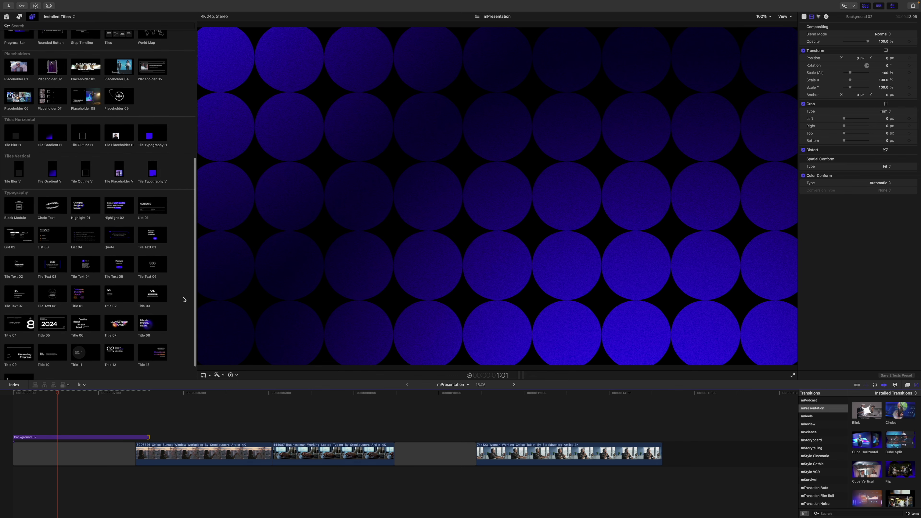
pyautogui.scroll(-2, 184, 300)
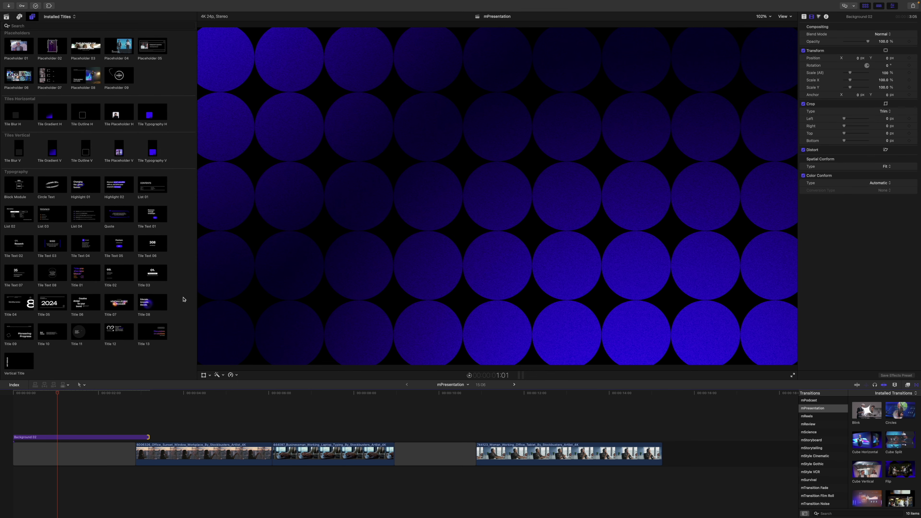
pyautogui.moveTo(19, 331); pyautogui.dragTo(14, 418)
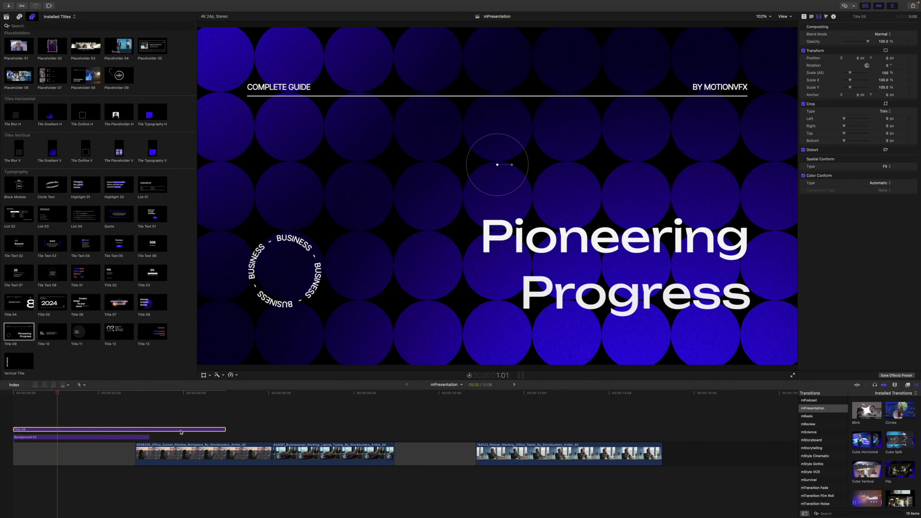
pyautogui.moveTo(224, 430); pyautogui.dragTo(138, 429)
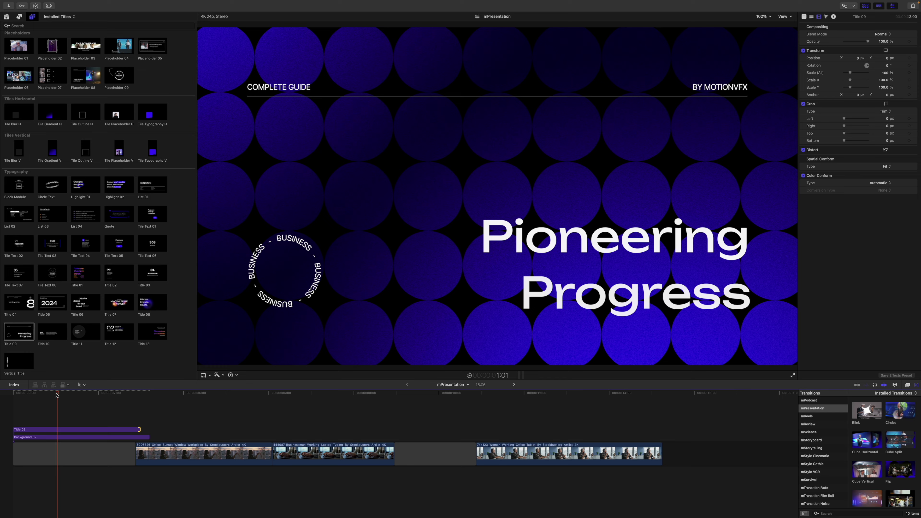
pyautogui.click(23, 398)
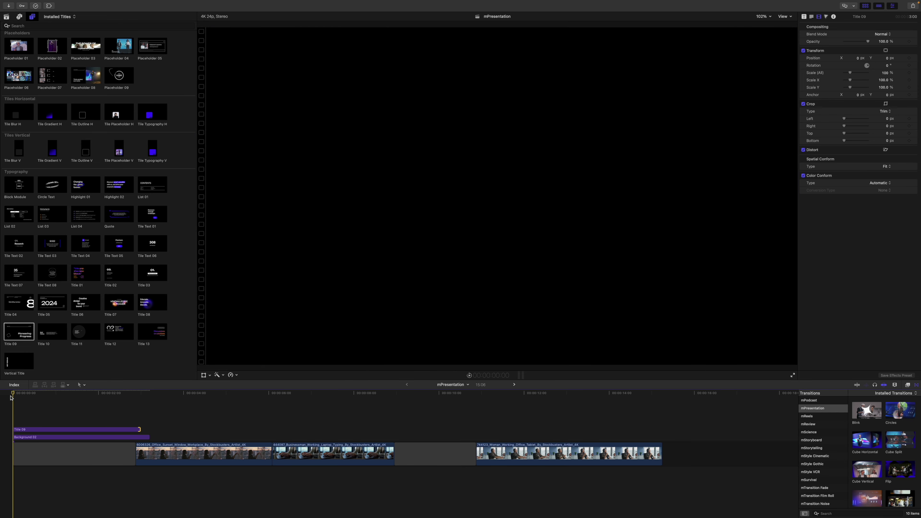
pyautogui.press('space')
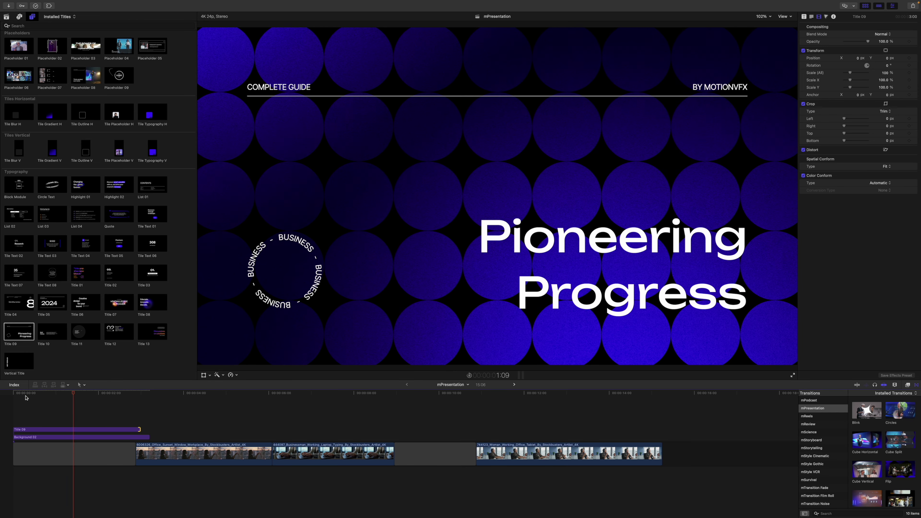
# Examine the published parameters of the Background 02 clip, including its circle and gradient controls
pyautogui.click(98, 438)
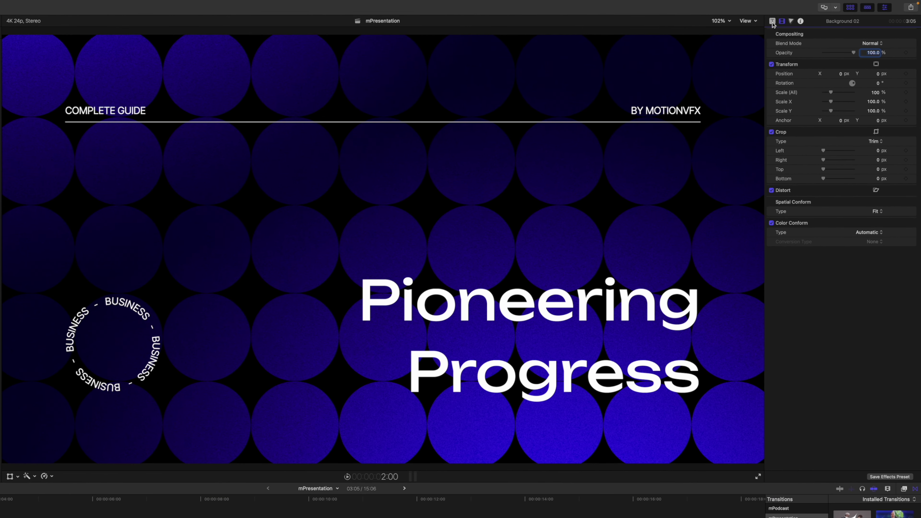
pyautogui.click(773, 22)
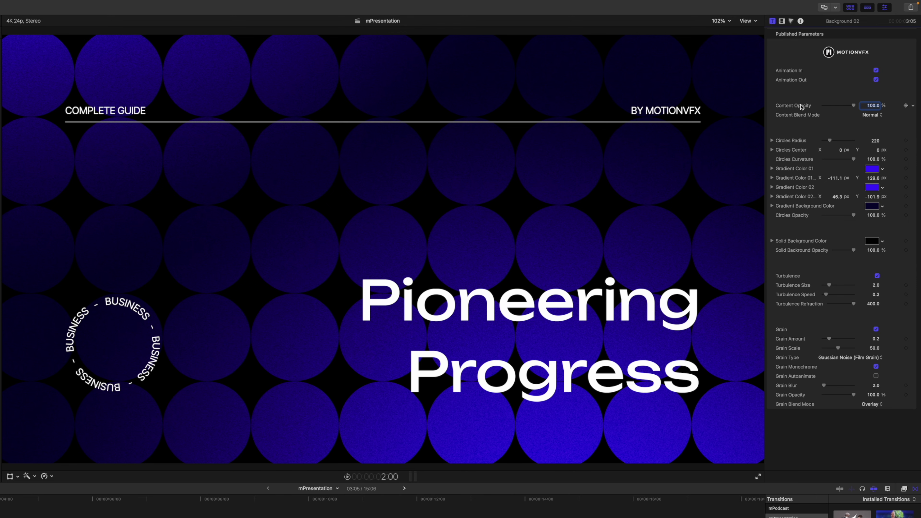
pyautogui.moveTo(830, 141); pyautogui.dragTo(811, 153)
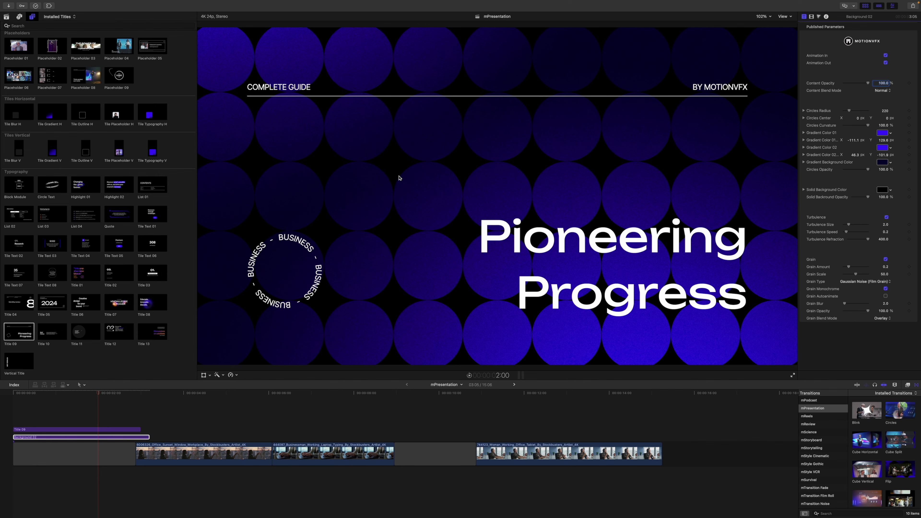
# Try moving Title 09's content with its on-screen position control, and undo the moves
pyautogui.click(100, 431)
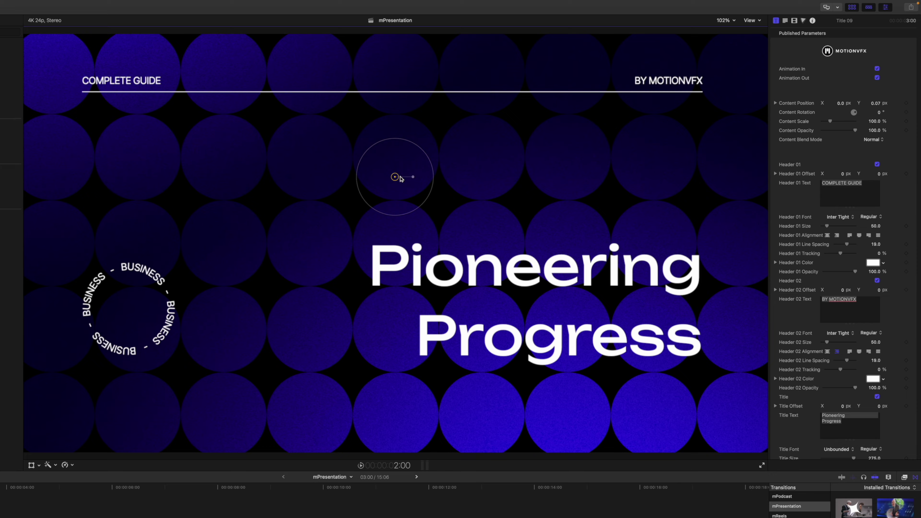
pyautogui.click(496, 166)
pyautogui.moveTo(387, 207)
pyautogui.mouseDown()
pyautogui.moveTo(364, 197)
pyautogui.moveTo(409, 184)
pyautogui.moveTo(385, 198)
pyautogui.mouseUp()
pyautogui.press('super+z')
pyautogui.press('super+z')
pyautogui.press('super+z')
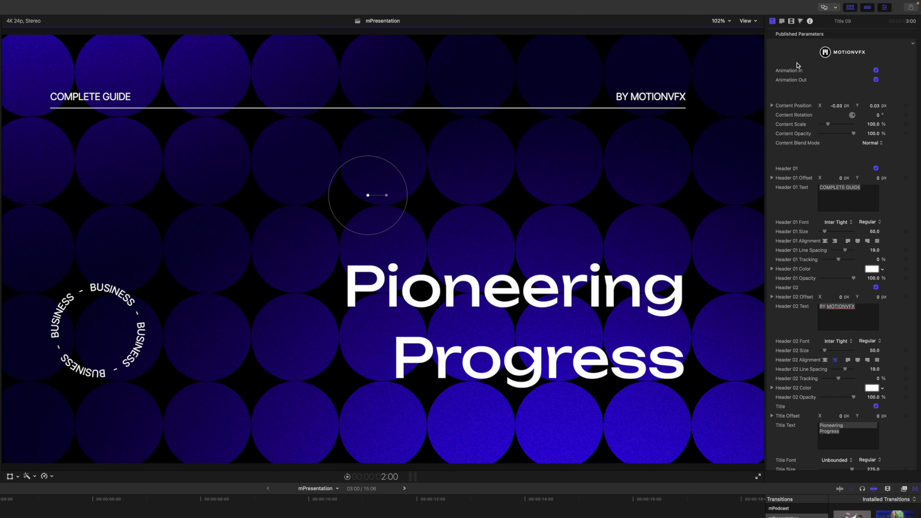
# Review Title 09's parameters for the headers, title, description, line and content shadow
pyautogui.scroll(-3, 800, 149)
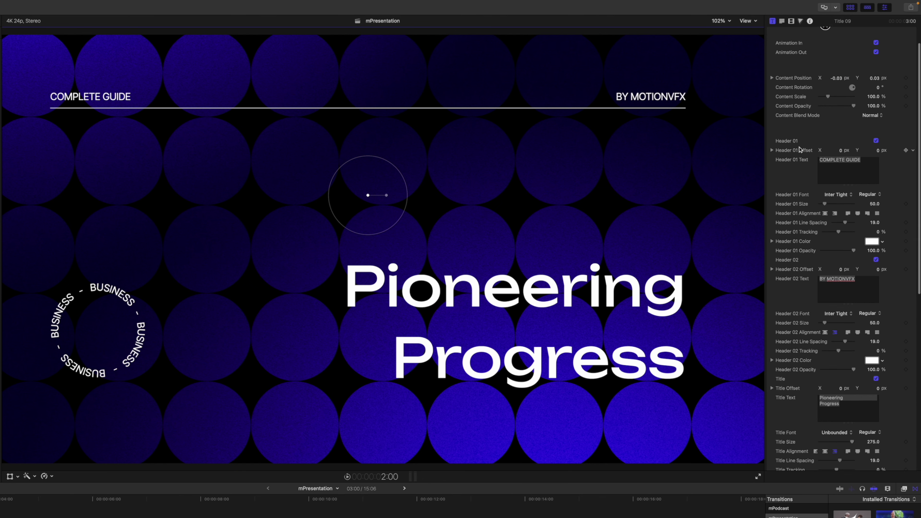
pyautogui.scroll(-2, 803, 171)
pyautogui.scroll(-10, 804, 171)
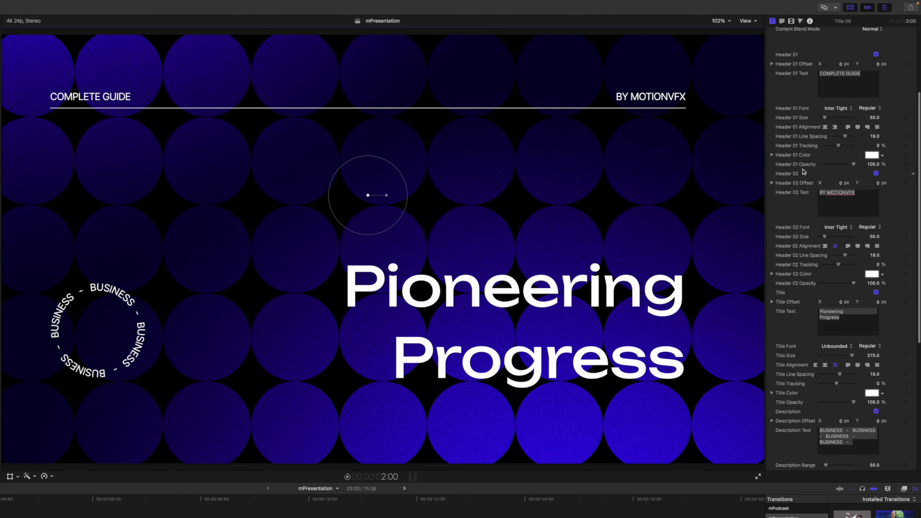
pyautogui.scroll(-4, 803, 172)
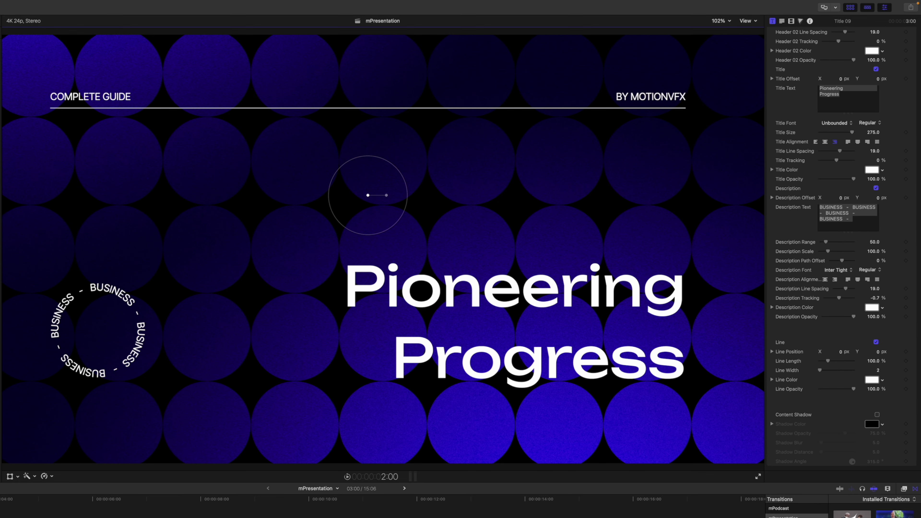
# Add Tile Gradient H above the first video clip, just after Title 09, and trim it to about 2:23
pyautogui.click(1, 499)
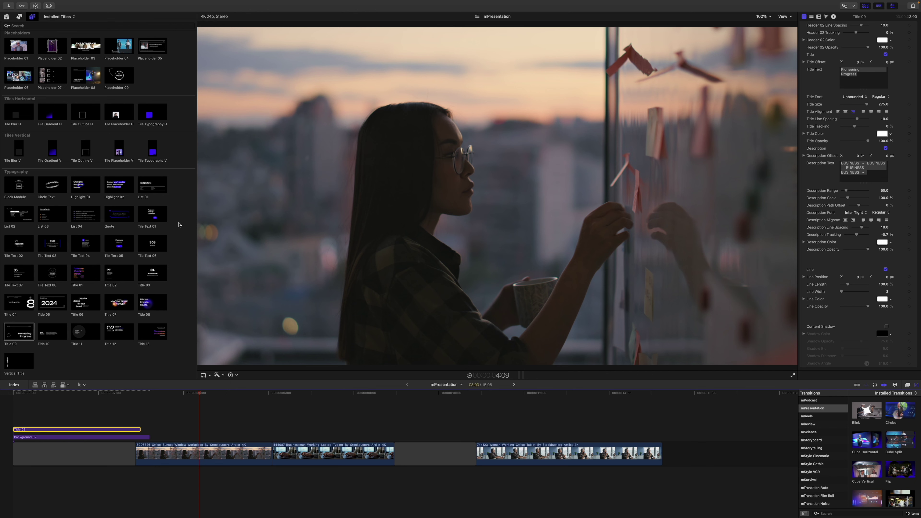
pyautogui.scroll(1, 179, 223)
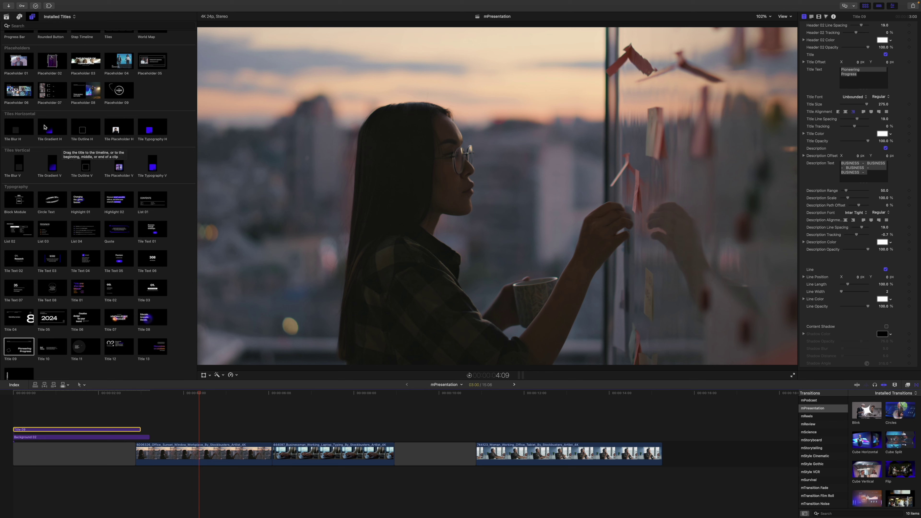
pyautogui.moveTo(44, 127); pyautogui.dragTo(158, 433)
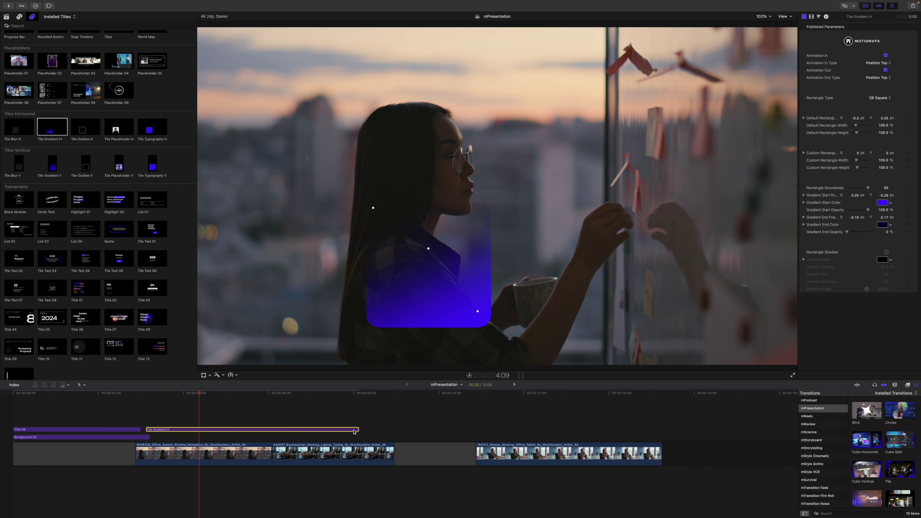
pyautogui.moveTo(356, 430); pyautogui.dragTo(270, 432)
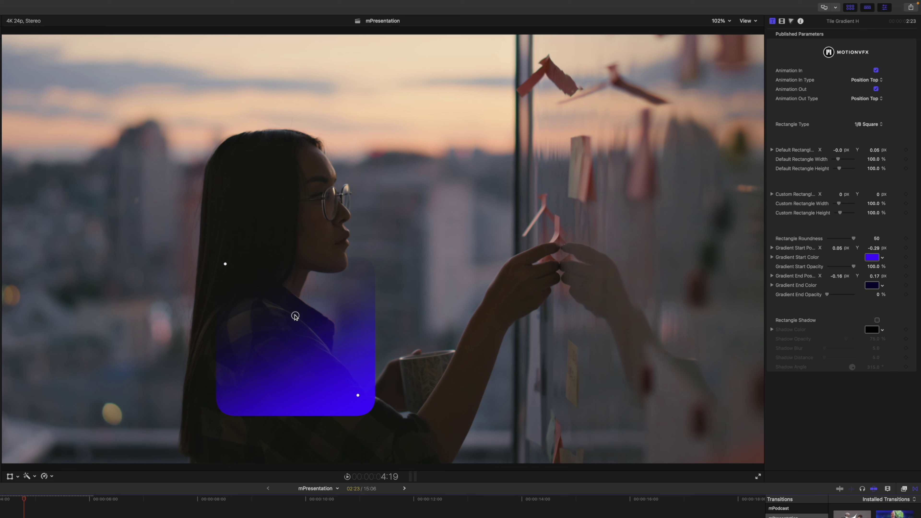
# Move the gradient tile to about X 0.79, Y 0.19 and shift its gradient end to -0.21, 0.18 and start to 0.03, -0.27
pyautogui.moveTo(295, 316); pyautogui.dragTo(314, 305)
pyautogui.moveTo(478, 272); pyautogui.dragTo(647, 253)
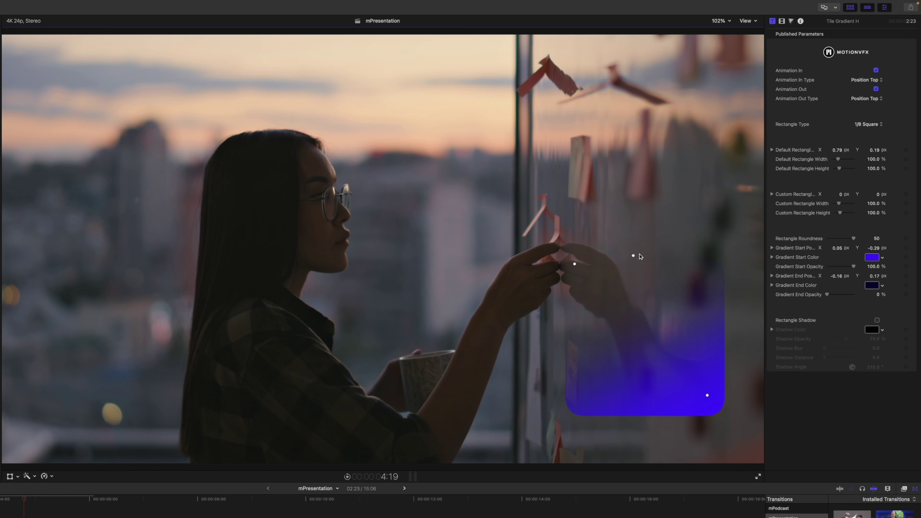
pyautogui.moveTo(575, 265); pyautogui.dragTo(555, 261)
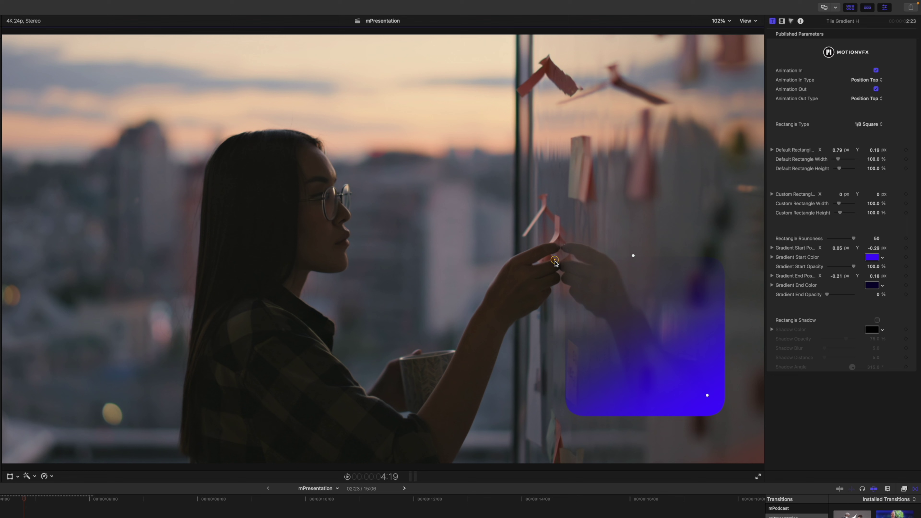
pyautogui.moveTo(708, 396)
pyautogui.mouseDown()
pyautogui.moveTo(639, 342)
pyautogui.moveTo(709, 399)
pyautogui.moveTo(697, 391)
pyautogui.mouseUp()
pyautogui.click(881, 80)
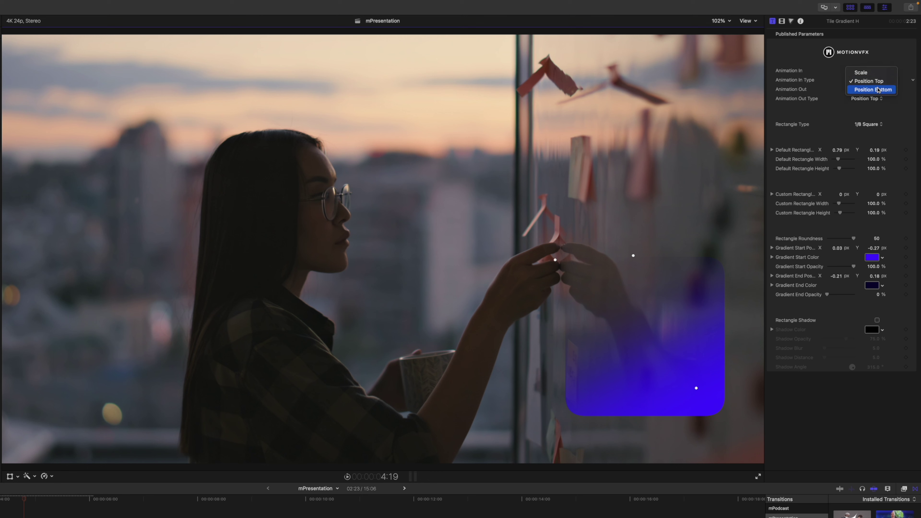
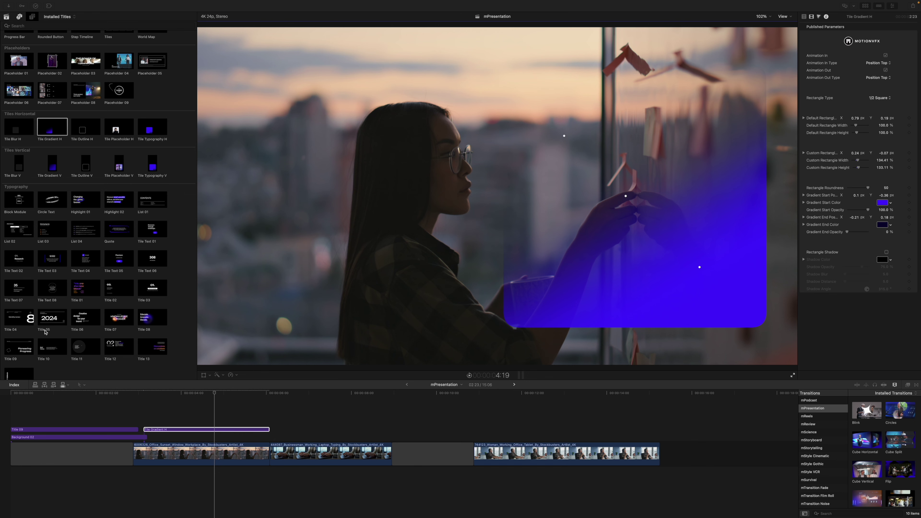
# Place Title 02 above the Tile Gradient H clip and trim its end to match the tile's, about 2:19 long
pyautogui.click(158, 378)
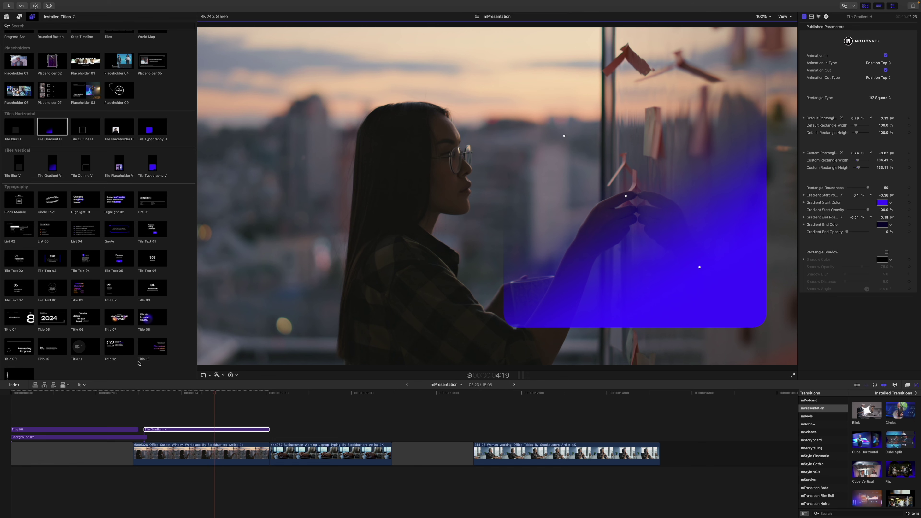
pyautogui.moveTo(117, 292); pyautogui.dragTo(151, 416)
pyautogui.moveTo(364, 422); pyautogui.dragTo(268, 423)
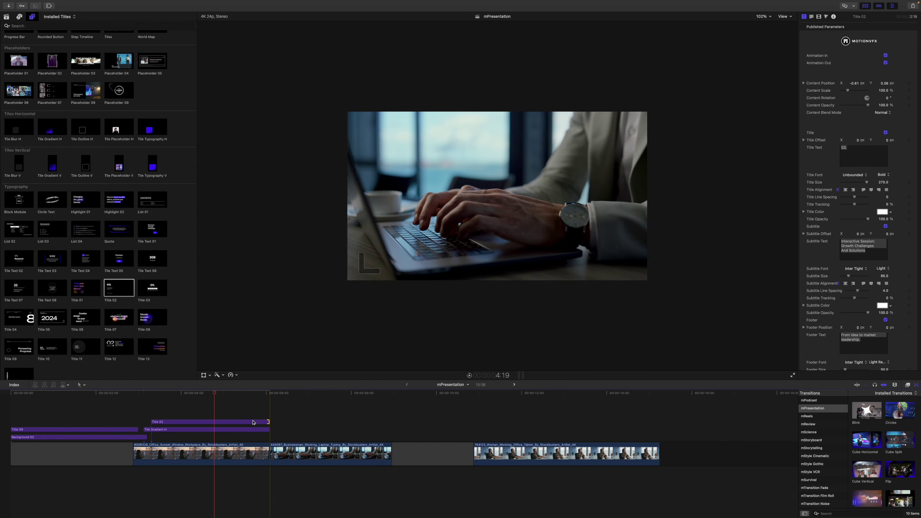
# Move Title 02's content over the gradient tile, to a content position of about X 0.22, Y 0.08
pyautogui.click(253, 422)
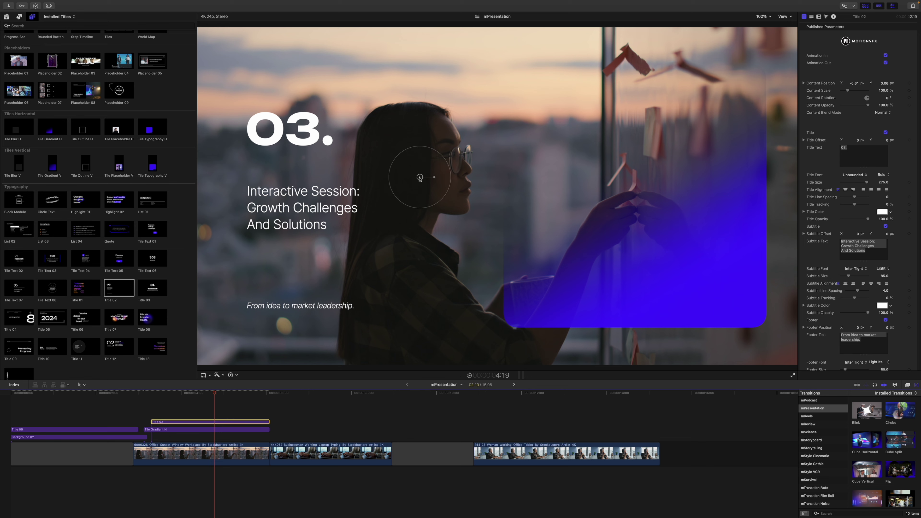
pyautogui.moveTo(420, 178); pyautogui.dragTo(703, 170)
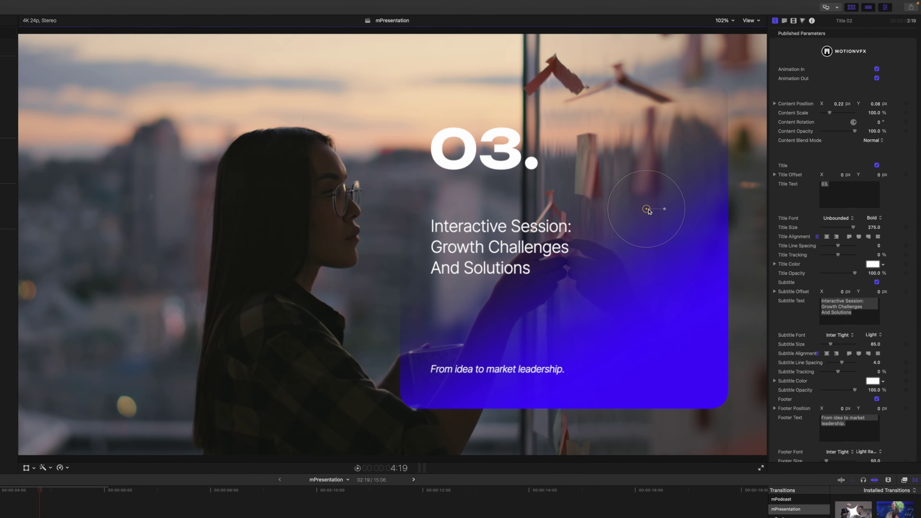
# Shift Title 02's content to about X 0.19, Y 0.08 and change its title text to "01."
pyautogui.moveTo(649, 211); pyautogui.dragTo(638, 215)
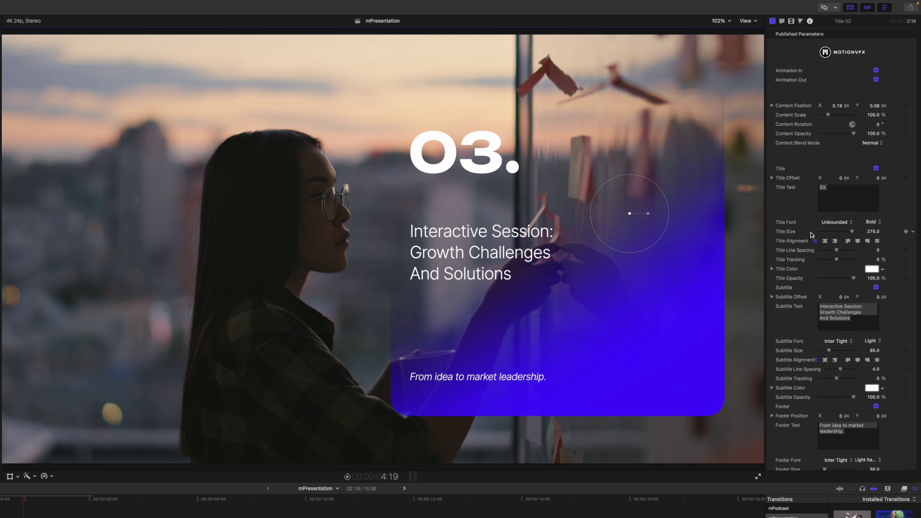
pyautogui.scroll(-4, 811, 235)
pyautogui.scroll(4, 812, 236)
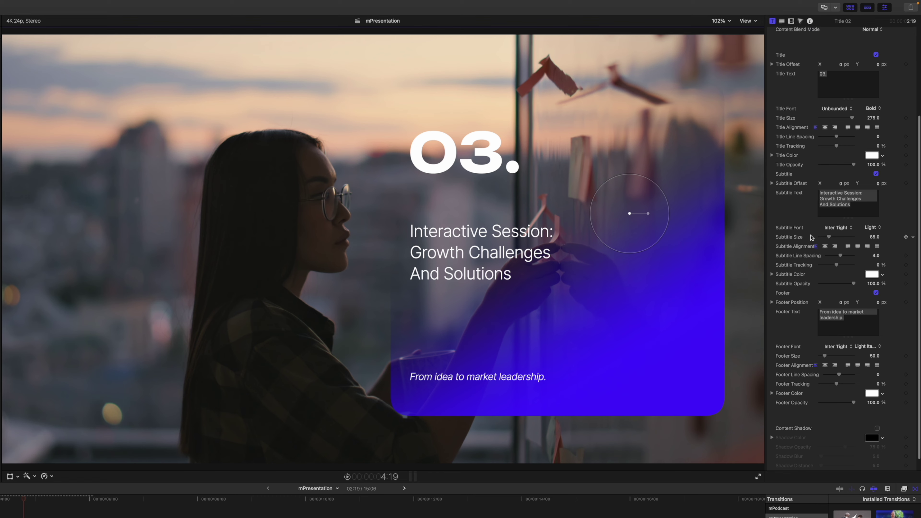
pyautogui.click(831, 191)
pyautogui.press('BackSpace')
pyautogui.press('BackSpace')
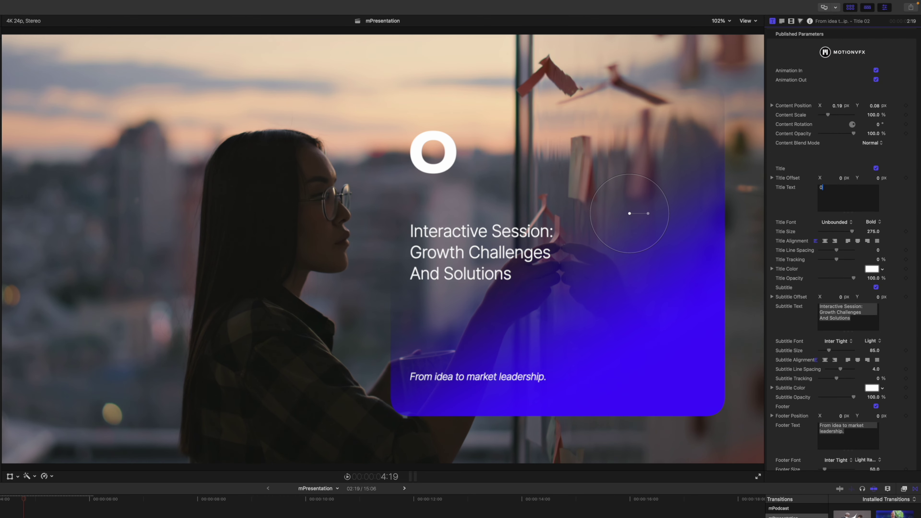
pyautogui.write('1.')
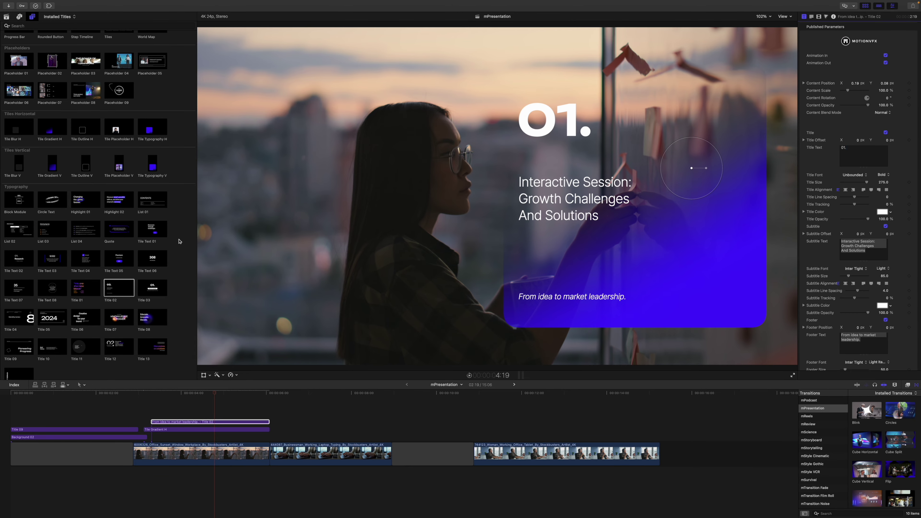
# Add the Circle Button infographic above the Title 02 clip and trim its end to match the title's, about 2:17 long
pyautogui.scroll(10, 179, 241)
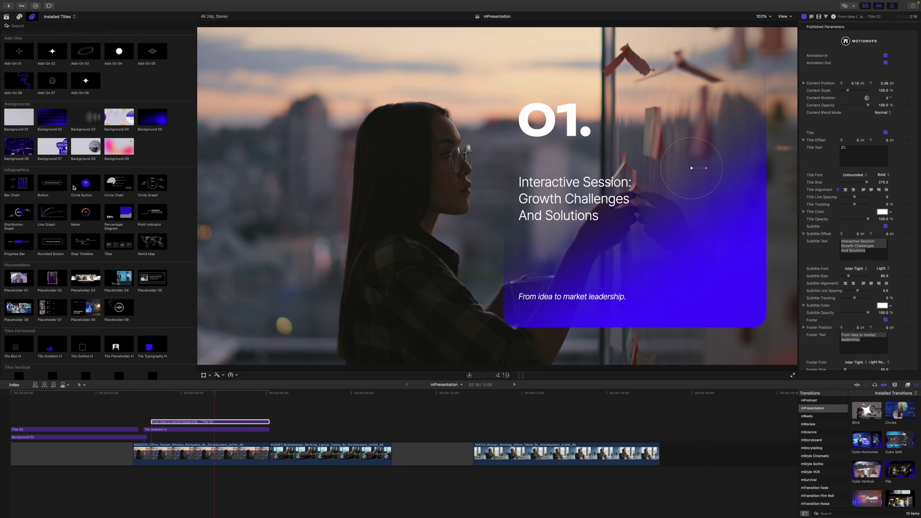
pyautogui.click(83, 185)
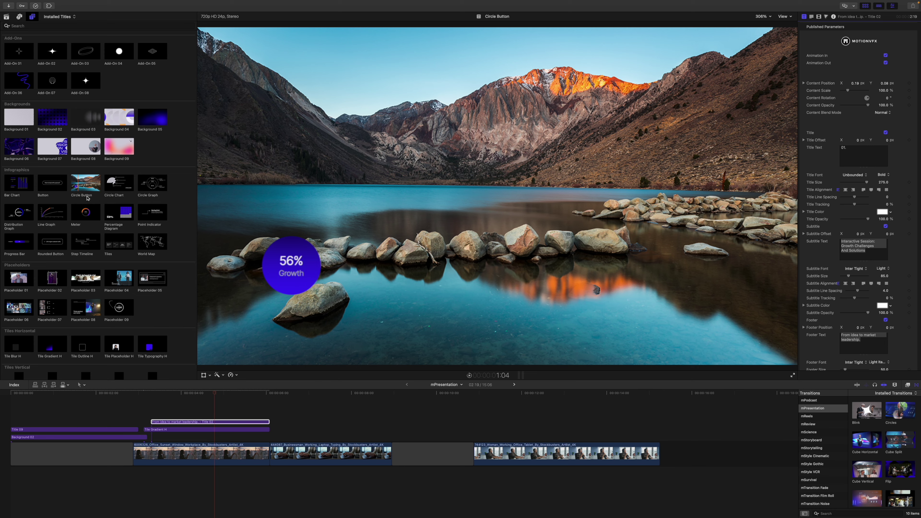
pyautogui.moveTo(87, 198); pyautogui.dragTo(155, 400)
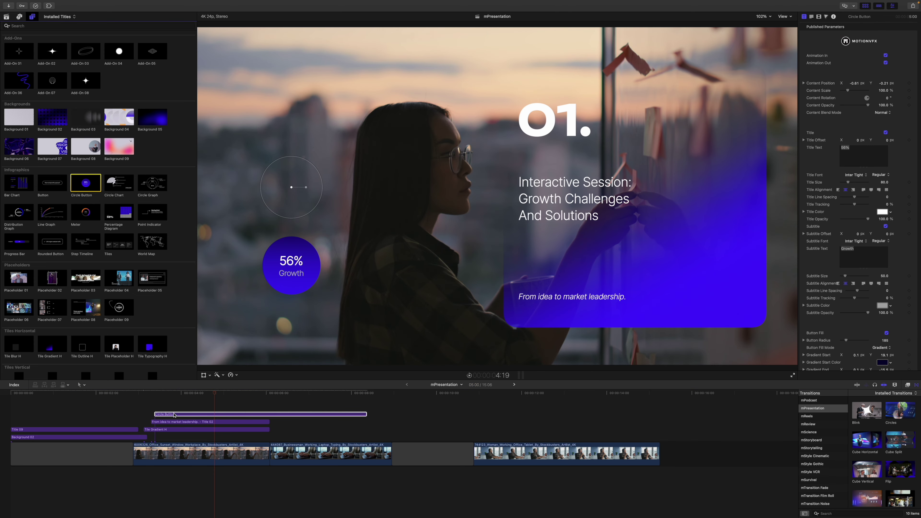
pyautogui.moveTo(366, 415); pyautogui.dragTo(269, 413)
pyautogui.click(214, 416)
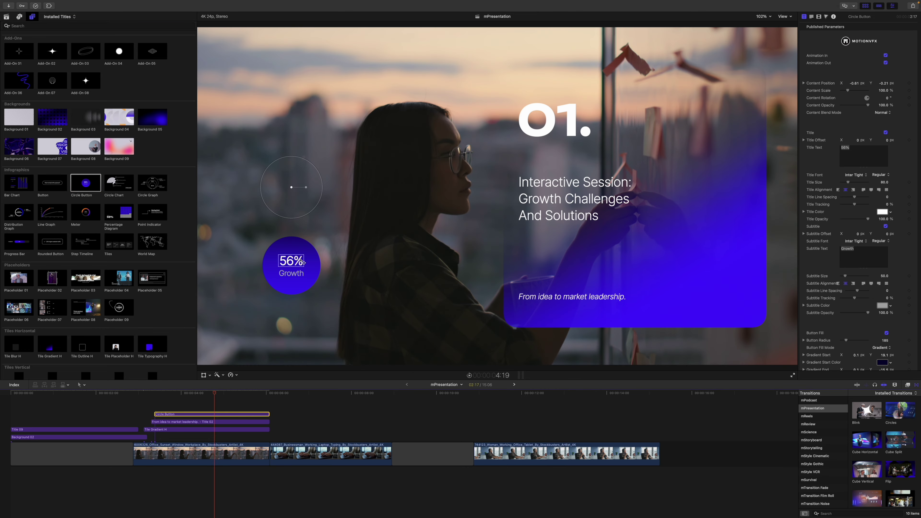
# Move the circle button over the upper part of the gradient tile, to about X 0.61, Y 0.18, and scale it to about 87.64%
pyautogui.moveTo(298, 189); pyautogui.dragTo(700, 80)
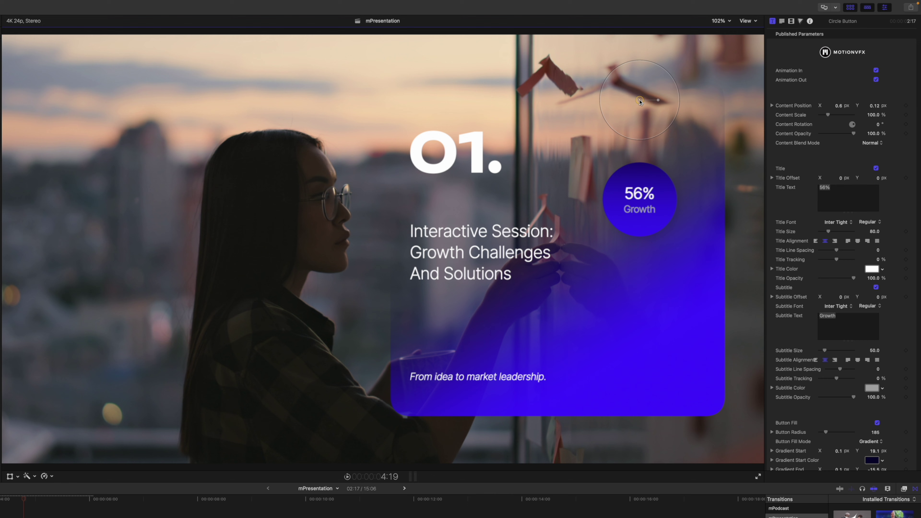
pyautogui.moveTo(640, 101); pyautogui.dragTo(643, 75)
pyautogui.scroll(-8, 795, 315)
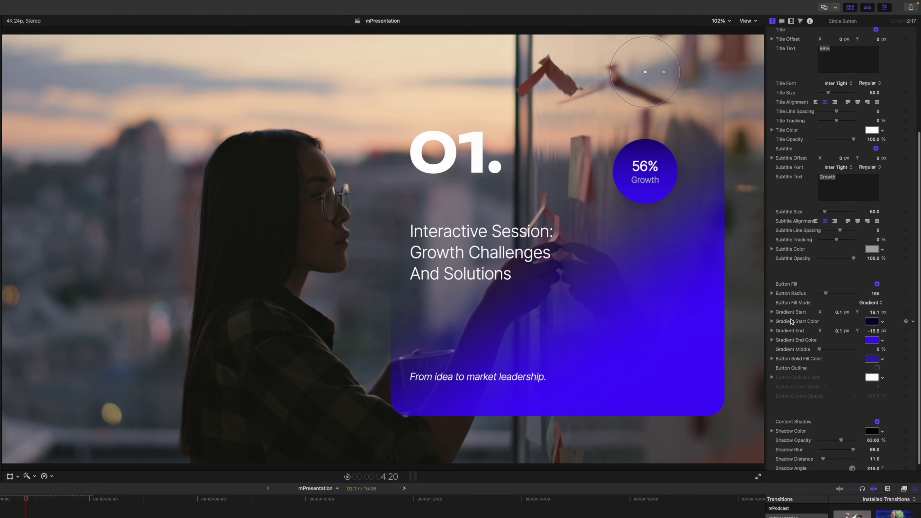
pyautogui.scroll(8, 799, 283)
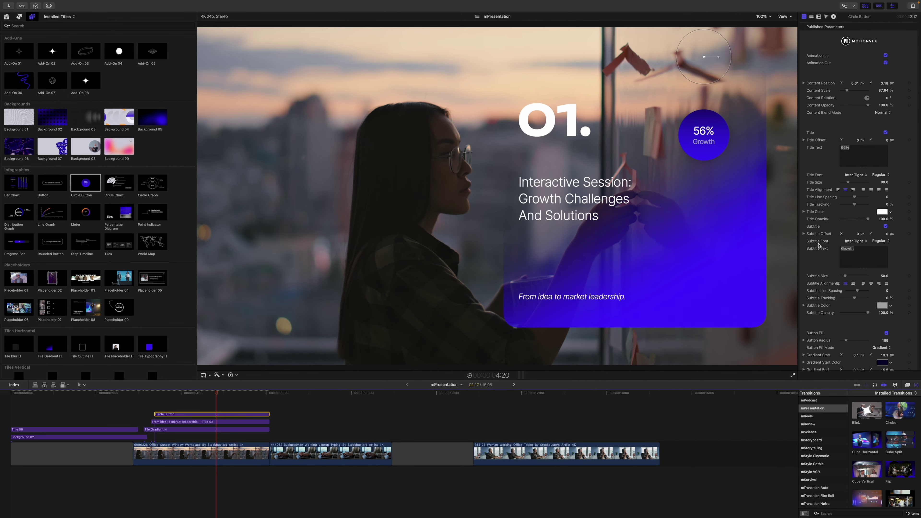
# Apply the mPresentation Cube Vertical transition between the first and second video clips and check it by moving the playhead through it
pyautogui.click(822, 410)
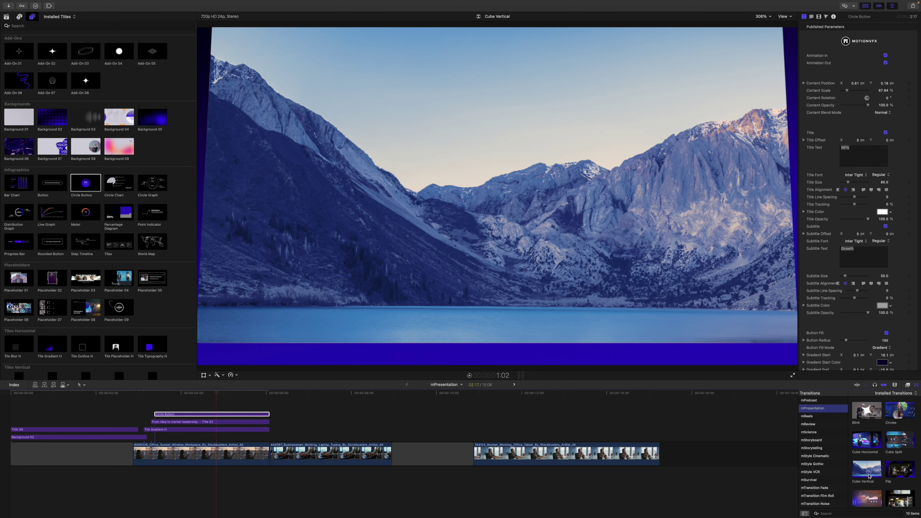
pyautogui.moveTo(869, 475); pyautogui.dragTo(257, 459)
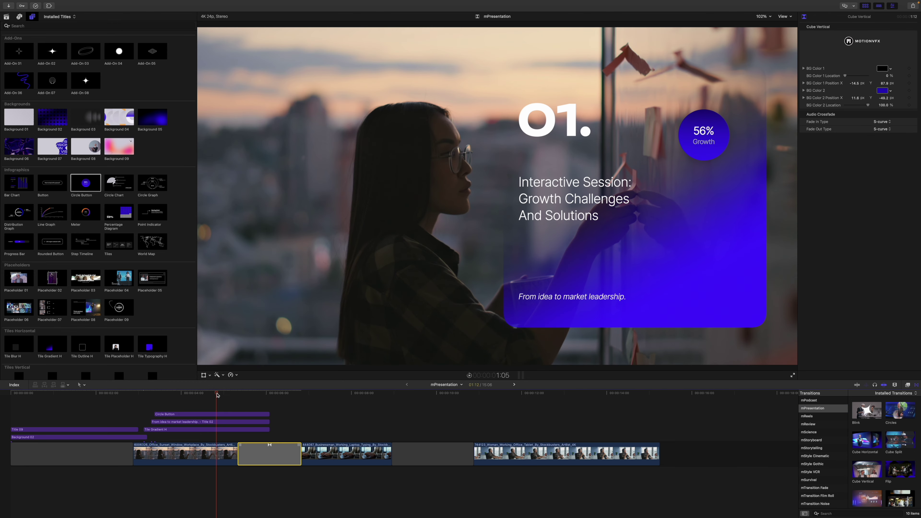
pyautogui.moveTo(217, 395); pyautogui.dragTo(269, 414)
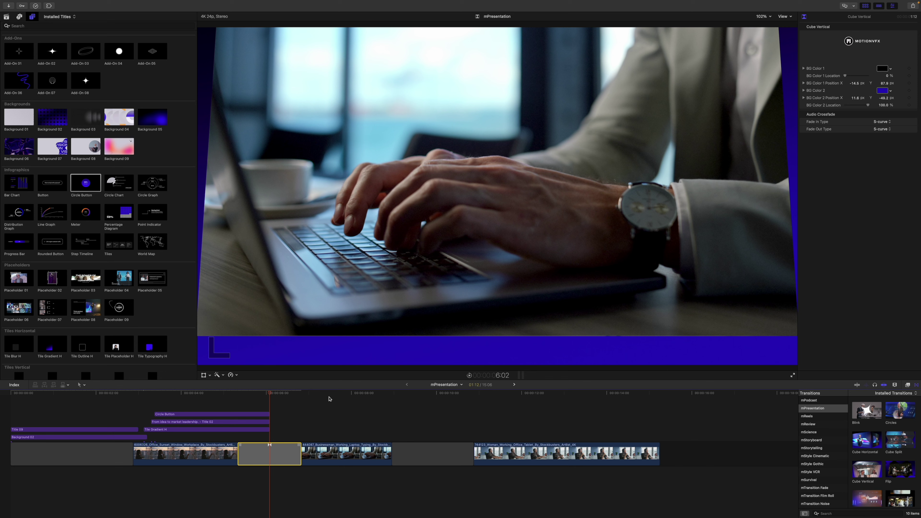
pyautogui.press('Down')
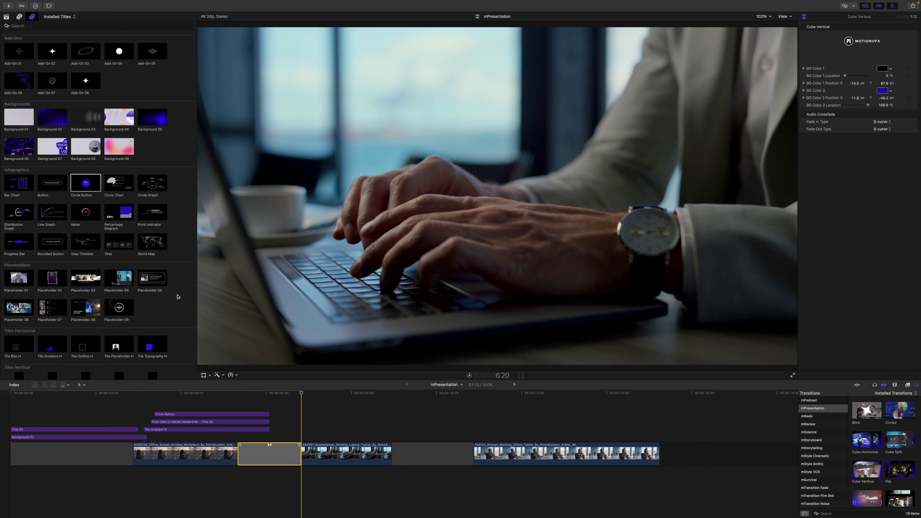
# Add Tile Outline H above the second video clip, about 3:03 long, and move its rectangle to about X 0.66, Y 0.1
pyautogui.scroll(-5, 178, 296)
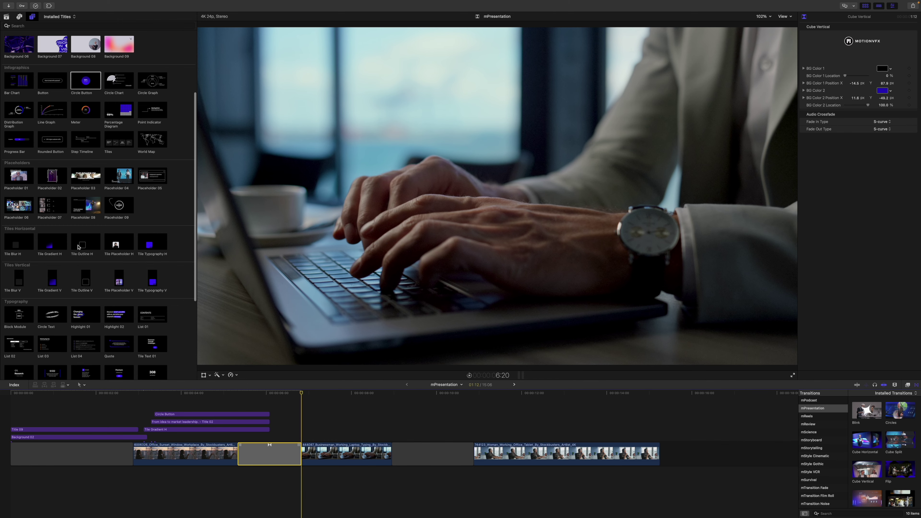
pyautogui.moveTo(77, 247); pyautogui.dragTo(272, 437)
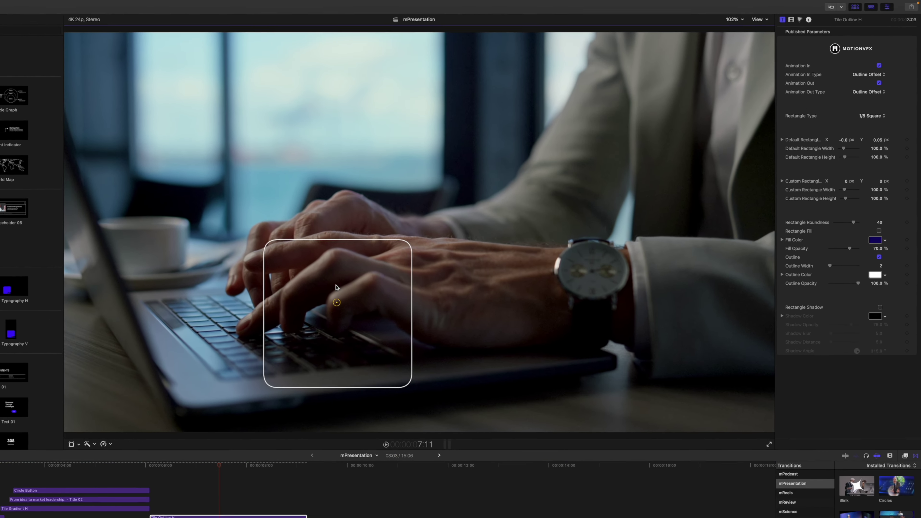
pyautogui.moveTo(337, 287); pyautogui.dragTo(217, 205)
pyautogui.moveTo(166, 220); pyautogui.dragTo(581, 293)
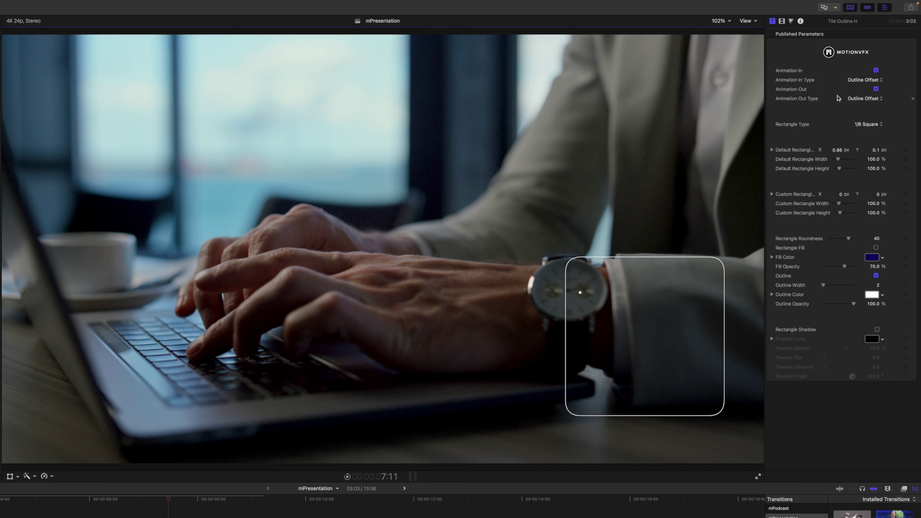
# Set the outline tile's rectangle type to 1/2 Square
pyautogui.click(869, 125)
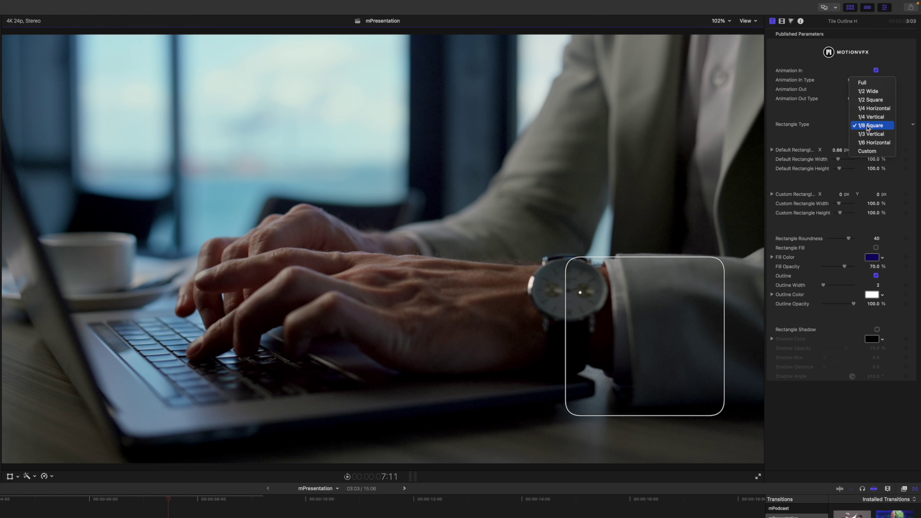
pyautogui.click(873, 109)
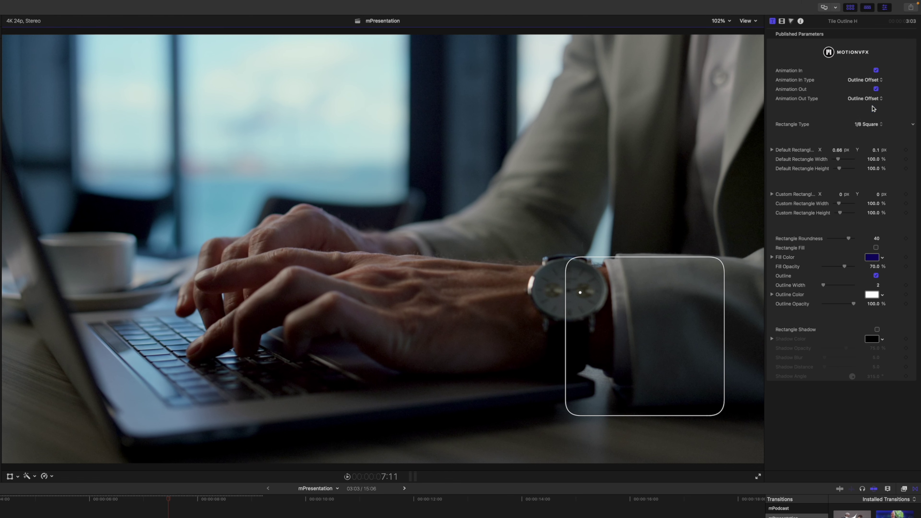
pyautogui.click(869, 124)
pyautogui.click(873, 95)
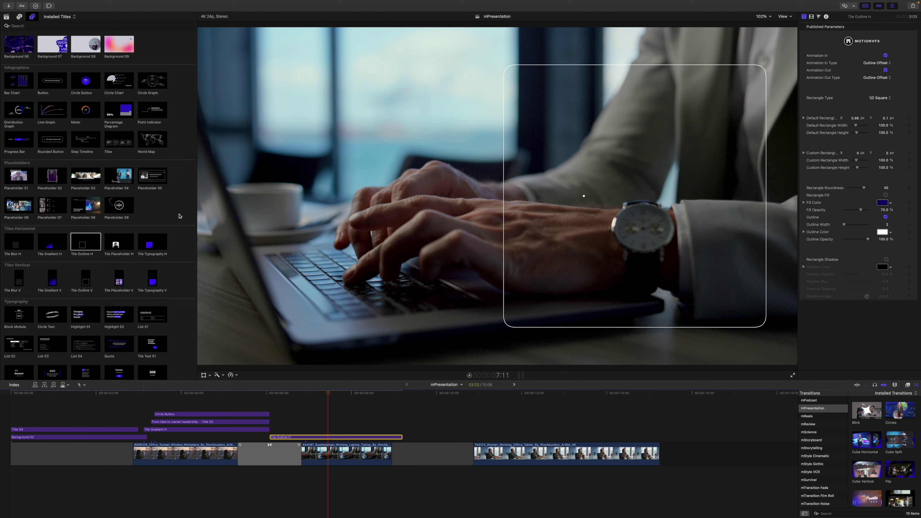
# Place the Percentage Diagram infographic above the Tile Outline H clip and trim its end to match the tile's, about 3:03 long
pyautogui.scroll(2, 178, 216)
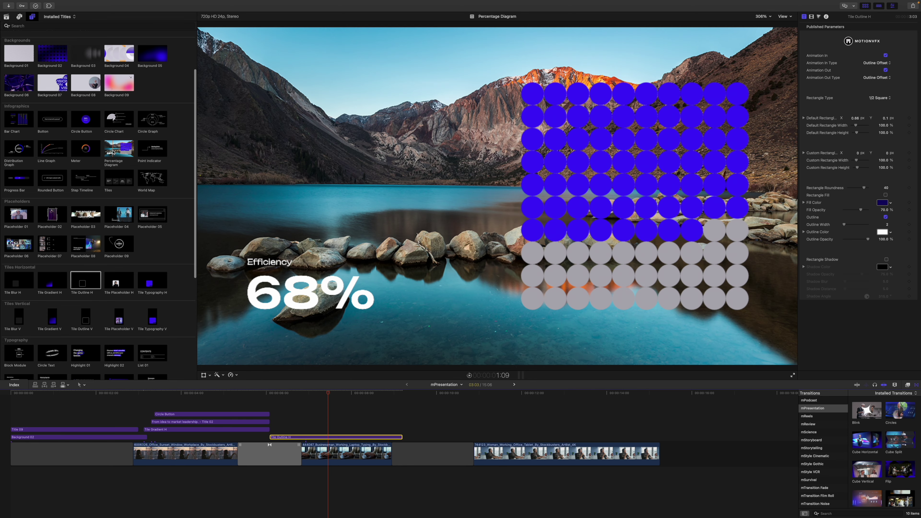
pyautogui.moveTo(113, 154); pyautogui.dragTo(273, 412)
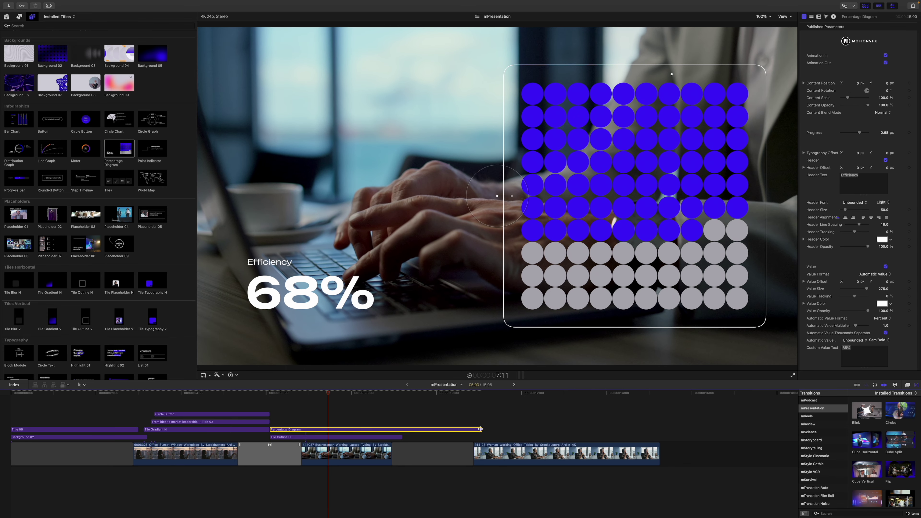
pyautogui.moveTo(480, 429); pyautogui.dragTo(402, 428)
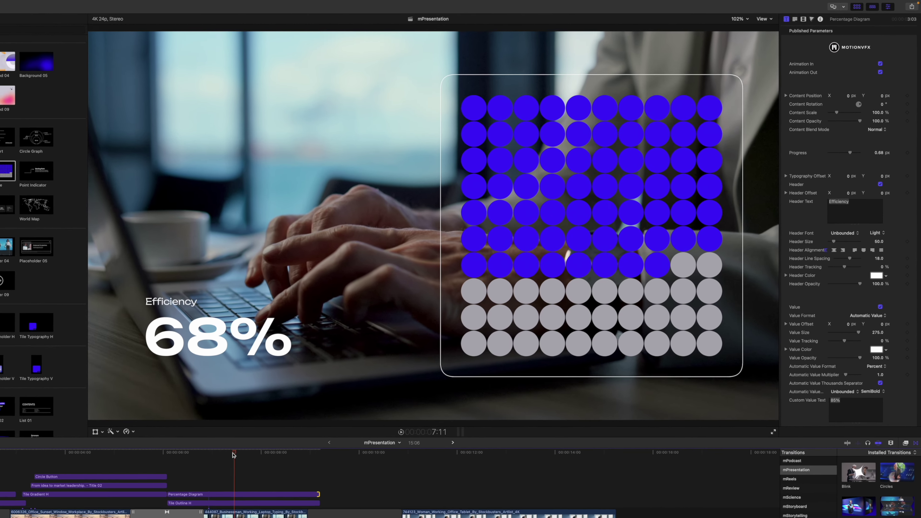
# Set the Percentage Diagram's progress to about 0.64 and play the sequence from the cube transition to review it
pyautogui.moveTo(234, 455)
pyautogui.mouseDown()
pyautogui.moveTo(202, 453)
pyautogui.moveTo(248, 462)
pyautogui.mouseUp()
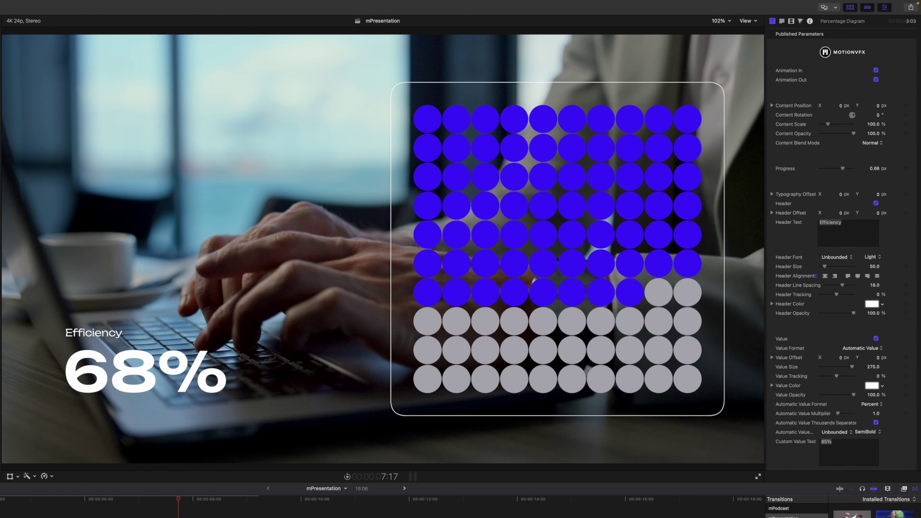
pyautogui.click(180, 516)
pyautogui.moveTo(382, 251)
pyautogui.mouseDown()
pyautogui.moveTo(389, 239)
pyautogui.moveTo(345, 247)
pyautogui.moveTo(376, 256)
pyautogui.mouseUp()
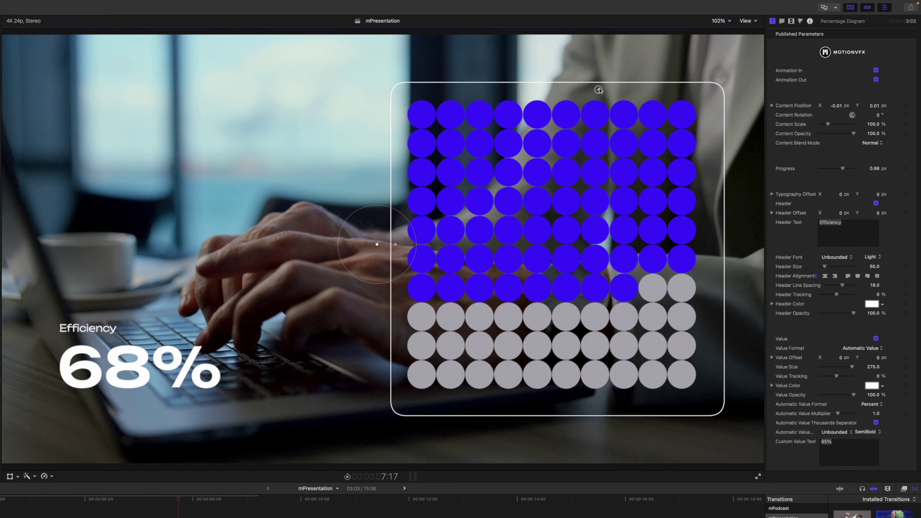
pyautogui.moveTo(599, 90); pyautogui.dragTo(544, 103)
pyautogui.moveTo(571, 104)
pyautogui.mouseDown()
pyautogui.moveTo(590, 106)
pyautogui.moveTo(455, 100)
pyautogui.moveTo(620, 106)
pyautogui.moveTo(521, 106)
pyautogui.moveTo(617, 106)
pyautogui.moveTo(575, 109)
pyautogui.mouseUp()
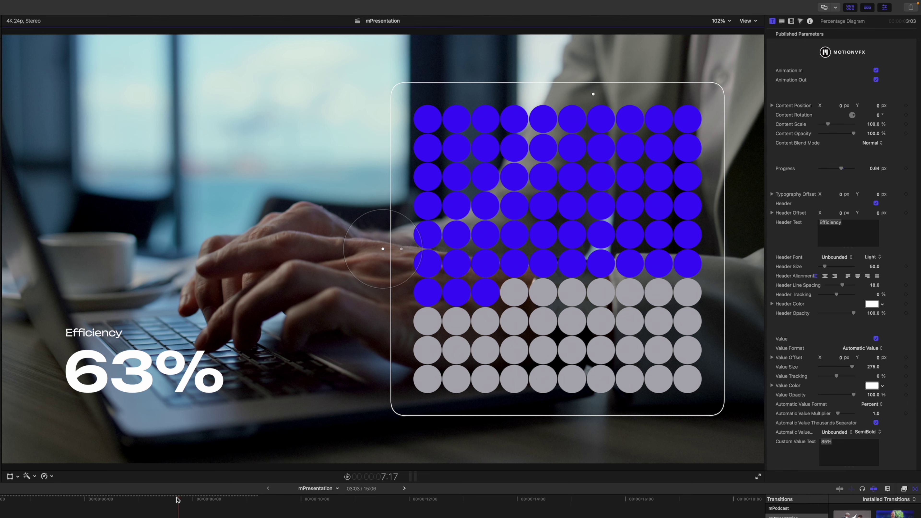
pyautogui.moveTo(177, 500); pyautogui.dragTo(82, 505)
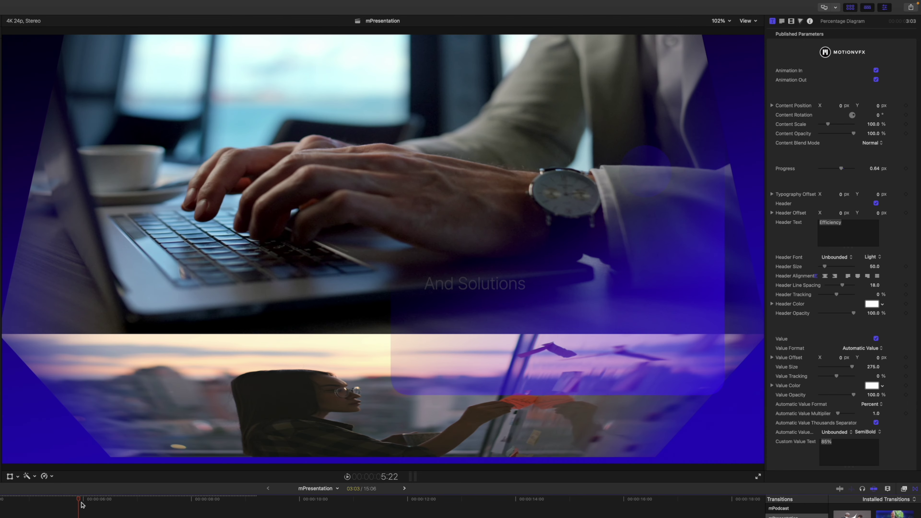
pyautogui.press('space')
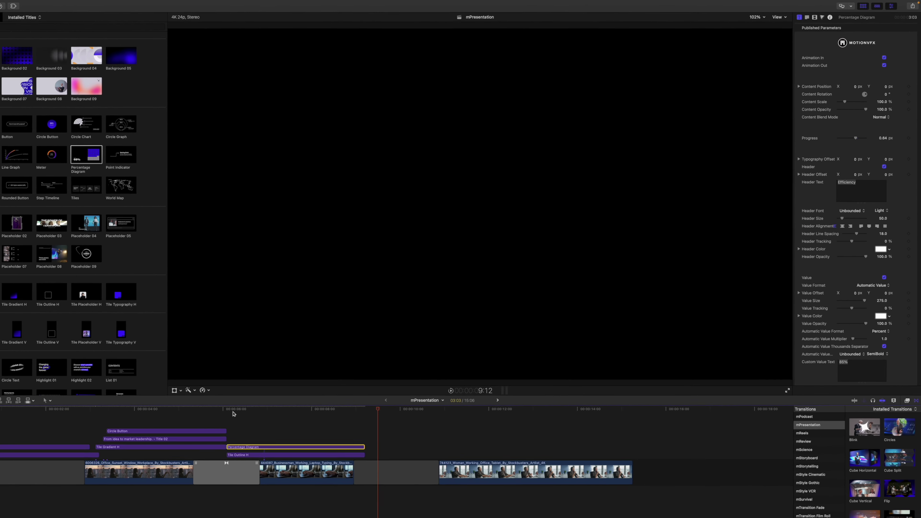
# Add Background 05 over the gap after the second video clip and trim it to about 2:15
pyautogui.click(397, 421)
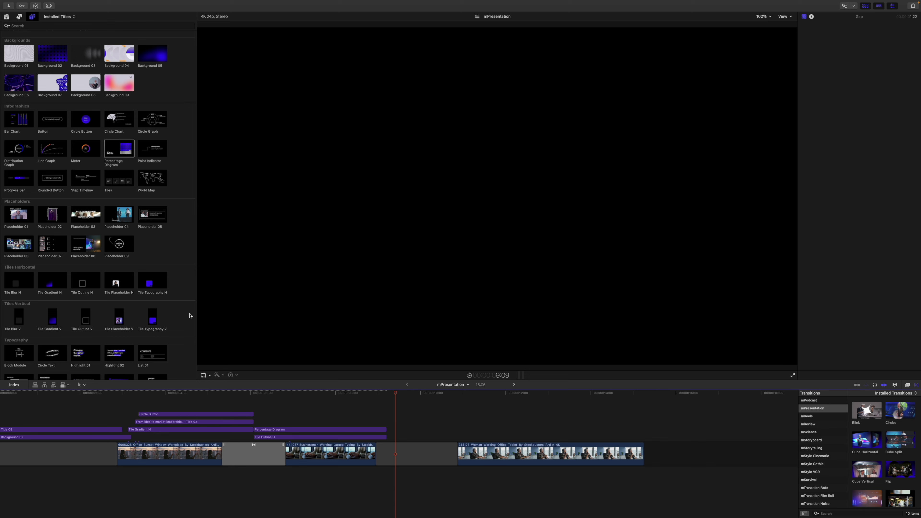
pyautogui.scroll(5, 183, 313)
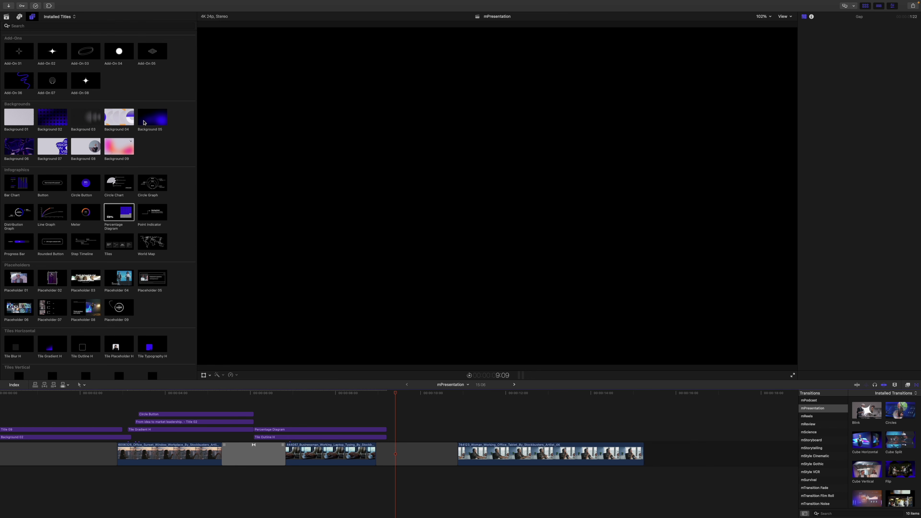
pyautogui.moveTo(144, 123); pyautogui.dragTo(406, 437)
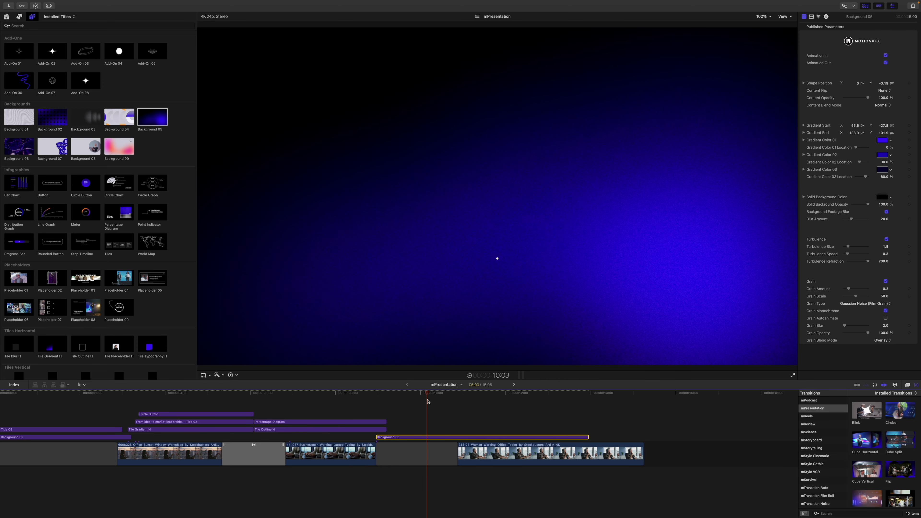
pyautogui.moveTo(588, 437); pyautogui.dragTo(487, 437)
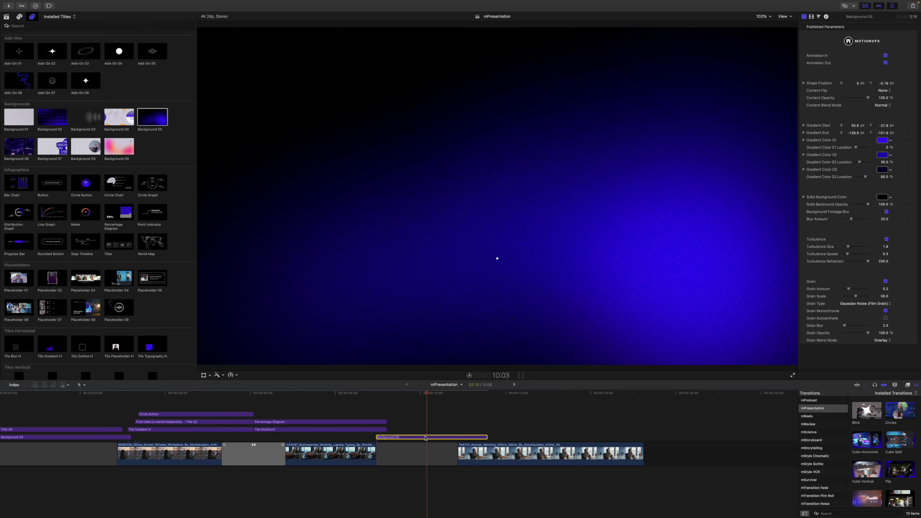
# Move Background 05's gradient shape to a shape position of about X 0.2, Y -0.2
pyautogui.click(496, 258)
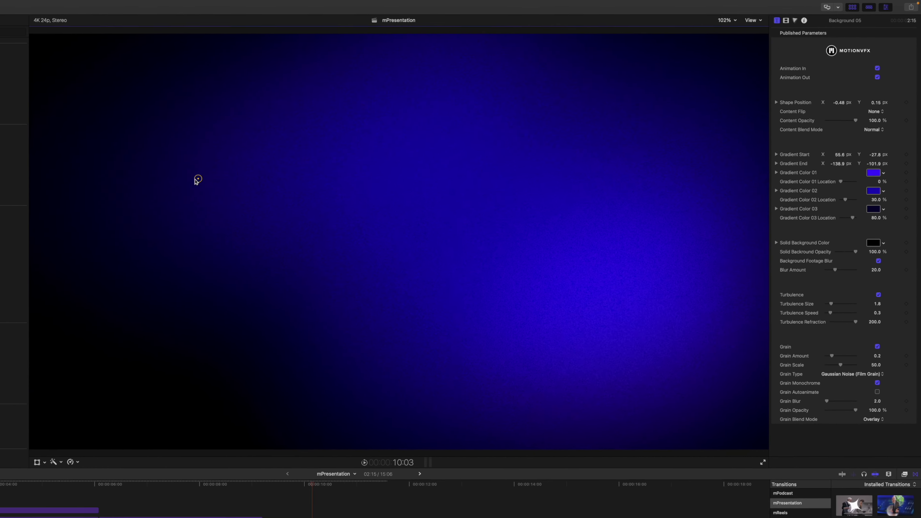
pyautogui.moveTo(473, 319)
pyautogui.mouseDown()
pyautogui.moveTo(366, 317)
pyautogui.moveTo(199, 257)
pyautogui.moveTo(455, 227)
pyautogui.moveTo(394, 297)
pyautogui.moveTo(158, 150)
pyautogui.moveTo(282, 148)
pyautogui.moveTo(62, 264)
pyautogui.moveTo(132, 142)
pyautogui.moveTo(449, 325)
pyautogui.moveTo(533, 239)
pyautogui.moveTo(395, 346)
pyautogui.moveTo(724, 284)
pyautogui.moveTo(373, 170)
pyautogui.moveTo(360, 319)
pyautogui.moveTo(455, 311)
pyautogui.moveTo(453, 333)
pyautogui.moveTo(470, 334)
pyautogui.mouseUp()
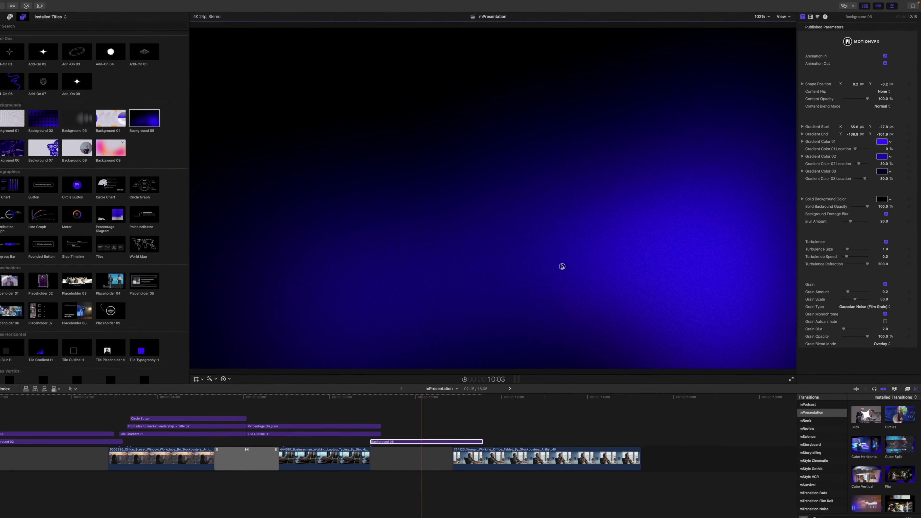
# Add a Tile Blur H clip above Background 05 and trim its end to a length of 2:00
pyautogui.click(427, 442)
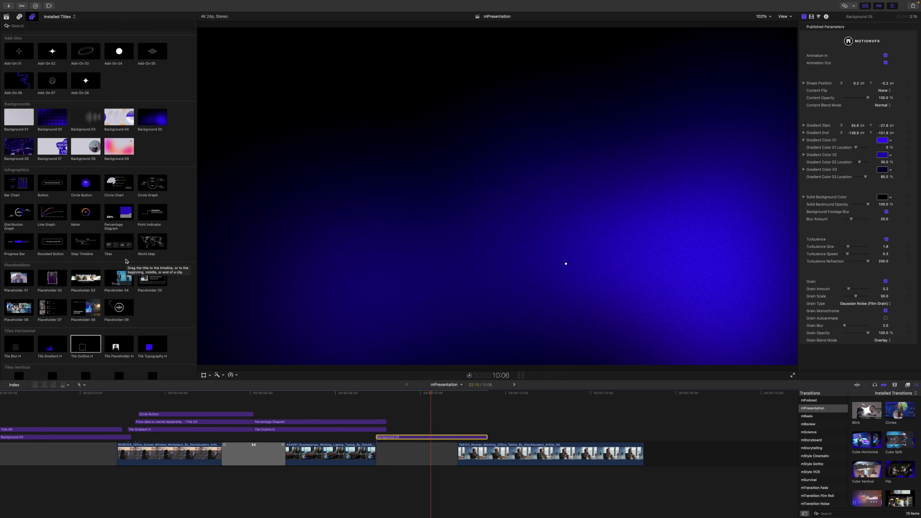
pyautogui.scroll(-2, 126, 261)
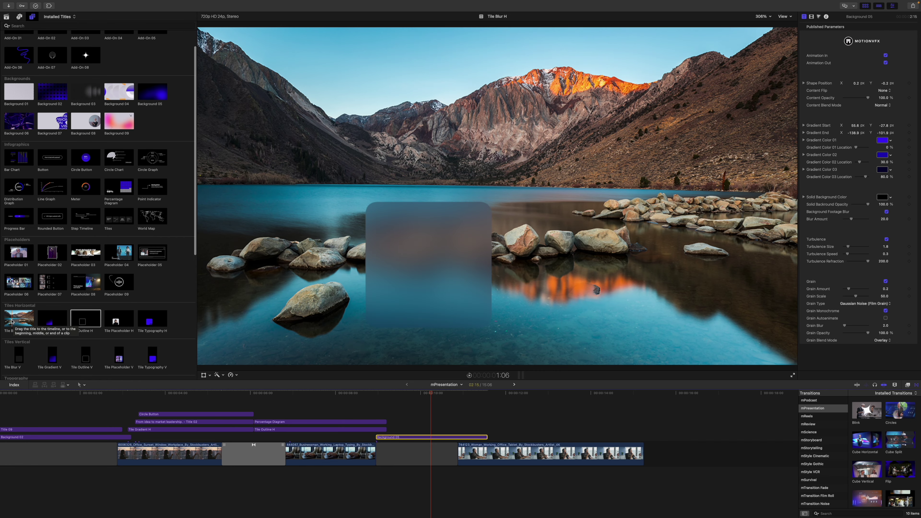
pyautogui.moveTo(12, 321); pyautogui.dragTo(409, 426)
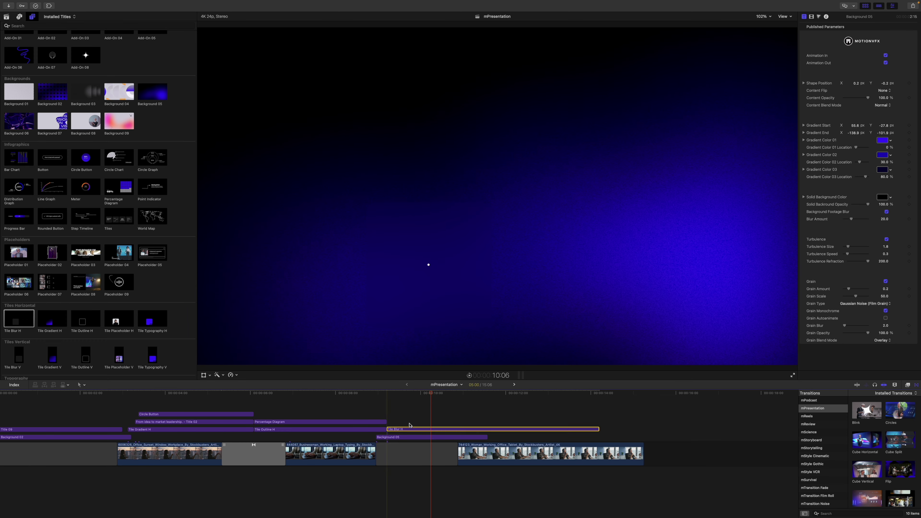
pyautogui.moveTo(601, 430); pyautogui.dragTo(471, 429)
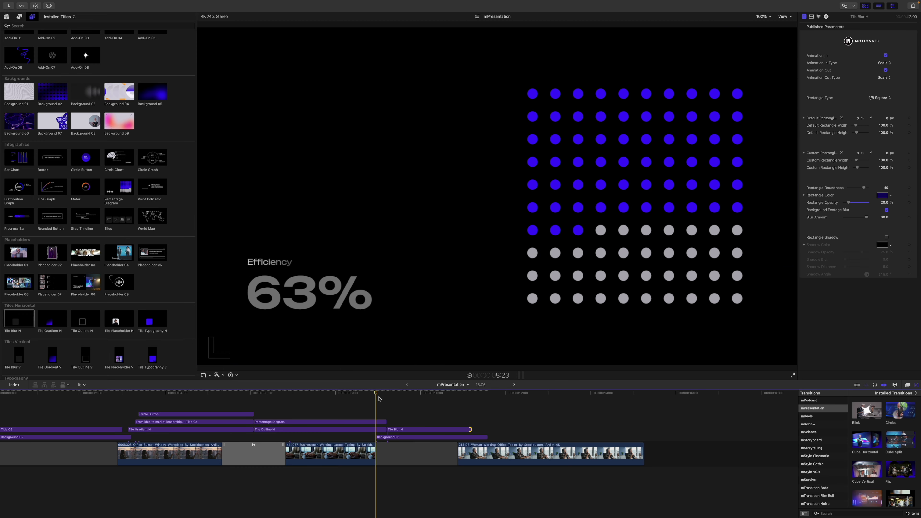
# Move the Tile Blur H to about X -0.26, Y 0.02 and set its rectangle type to 1/2 Square
pyautogui.click(429, 432)
pyautogui.moveTo(428, 267); pyautogui.dragTo(413, 268)
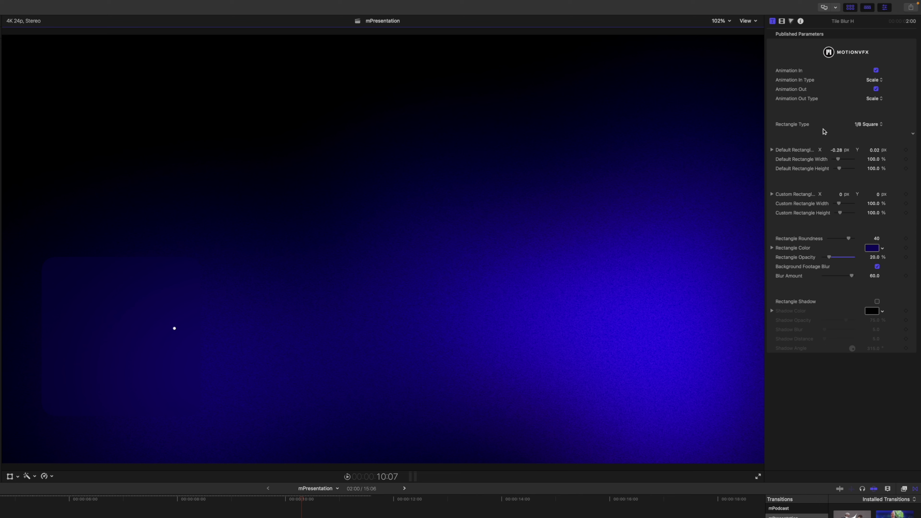
pyautogui.click(873, 125)
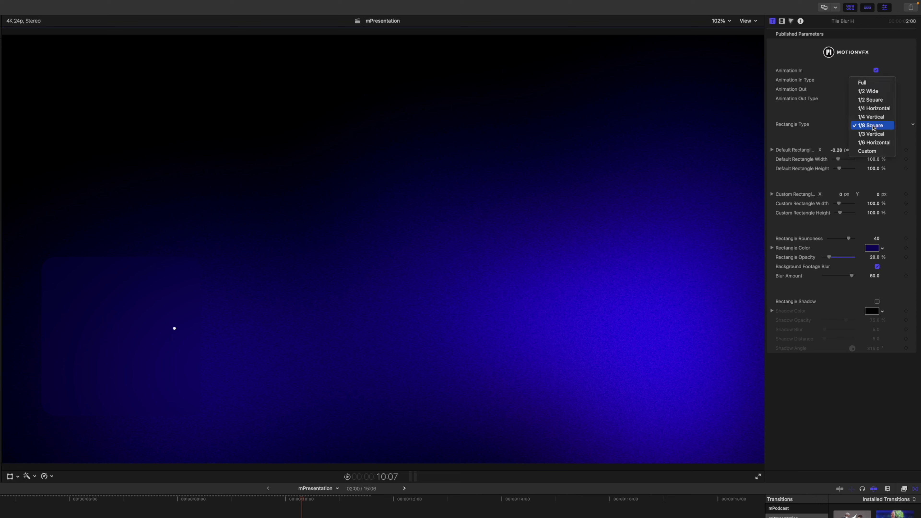
pyautogui.click(870, 100)
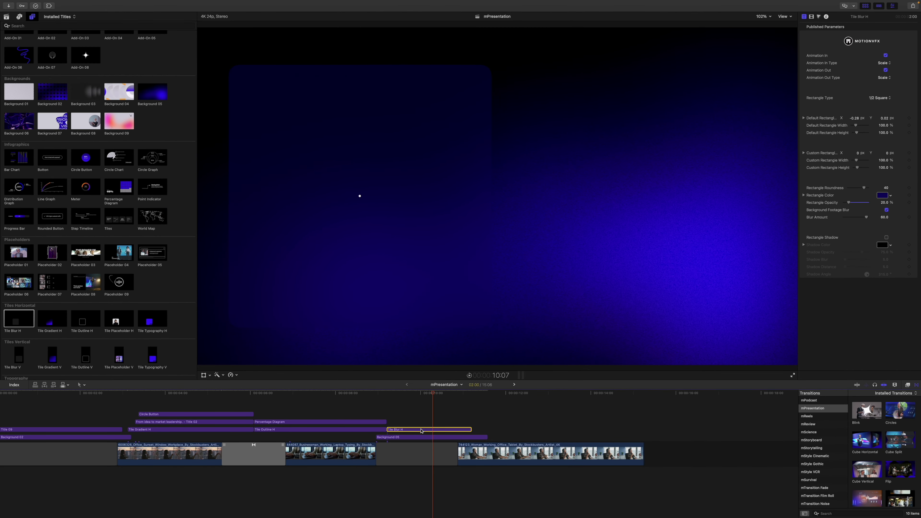
# Duplicate the blur tile on the track above and make the copy a 1/4 Vertical tile at about X 0.5, Y 0, beside the large tile
pyautogui.moveTo(423, 431); pyautogui.dragTo(425, 422)
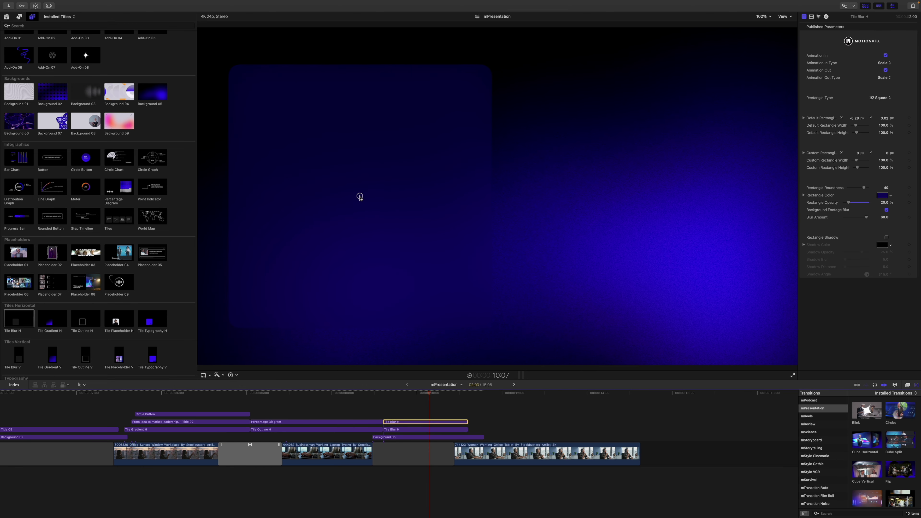
pyautogui.moveTo(361, 198); pyautogui.dragTo(498, 203)
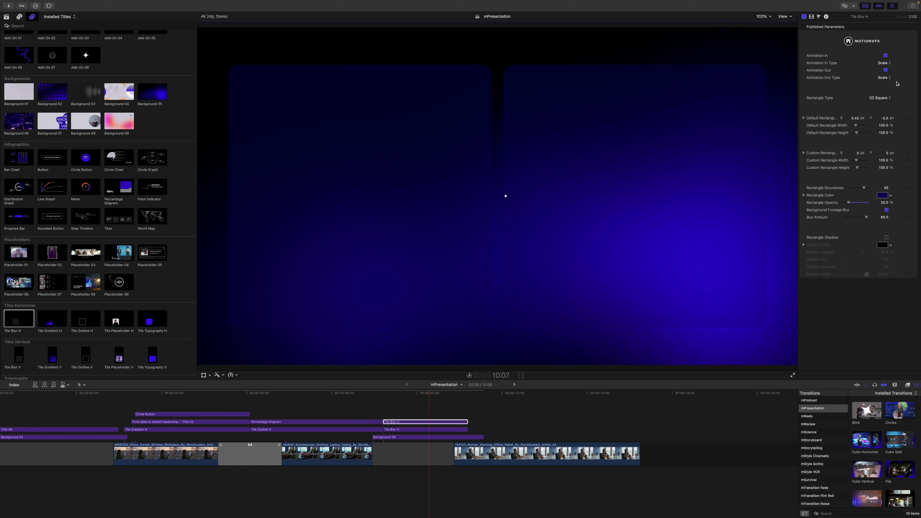
pyautogui.click(881, 98)
pyautogui.click(883, 126)
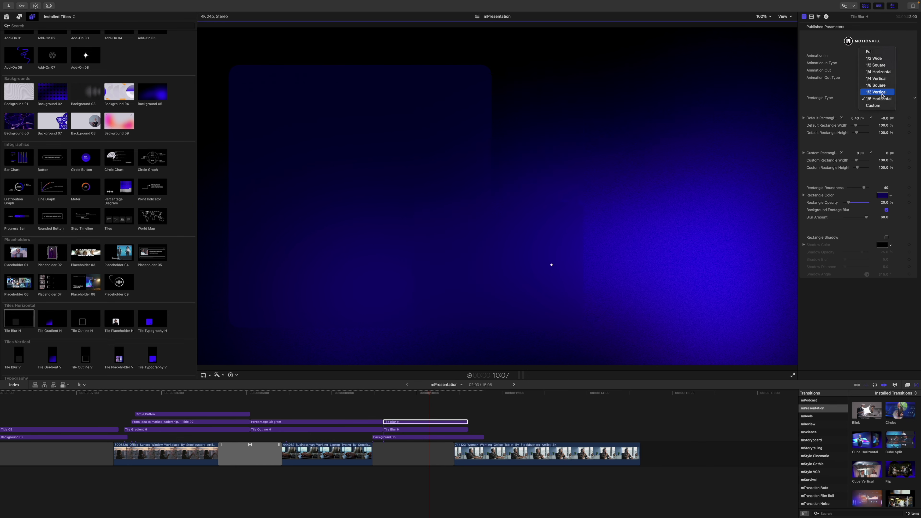
pyautogui.click(885, 98)
pyautogui.click(890, 98)
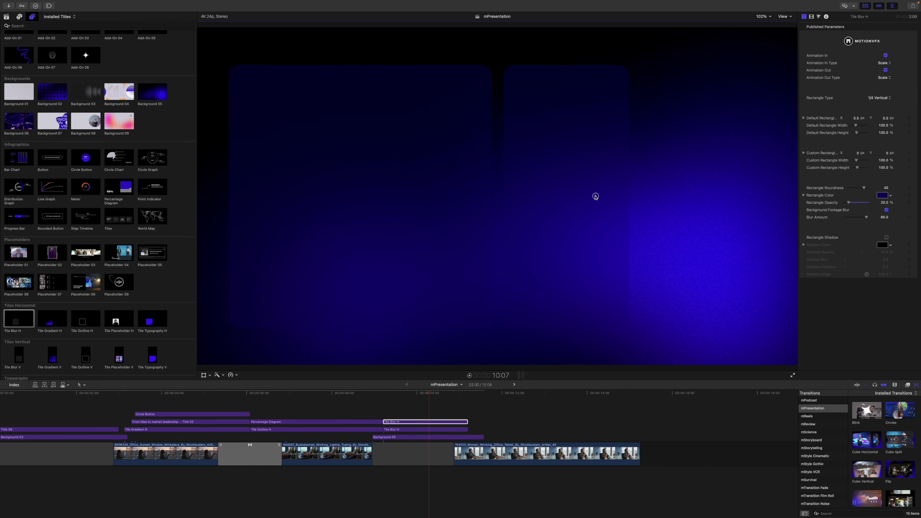
# Stack two more copies of the blur tile and arrange them as 1/8 Square tiles, one above the other, next to the vertical tile
pyautogui.press('q')
pyautogui.click(884, 98)
pyautogui.click(881, 105)
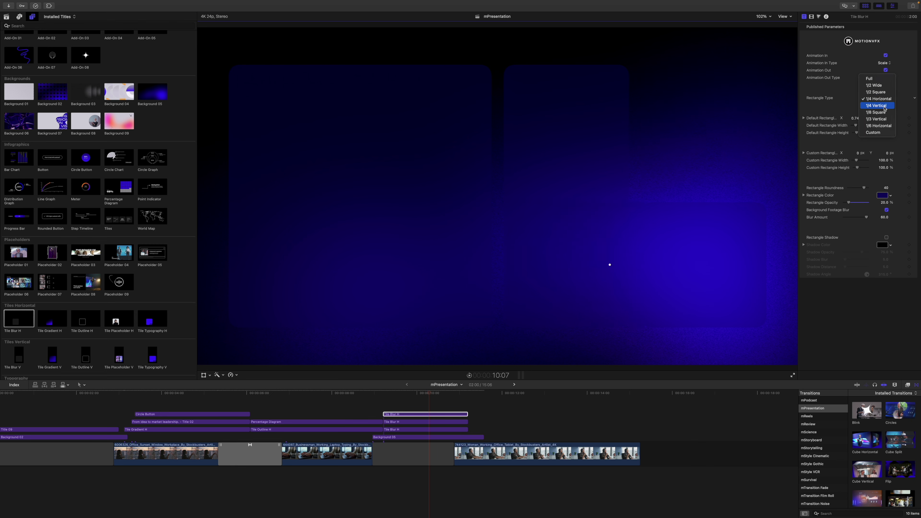
pyautogui.press('q')
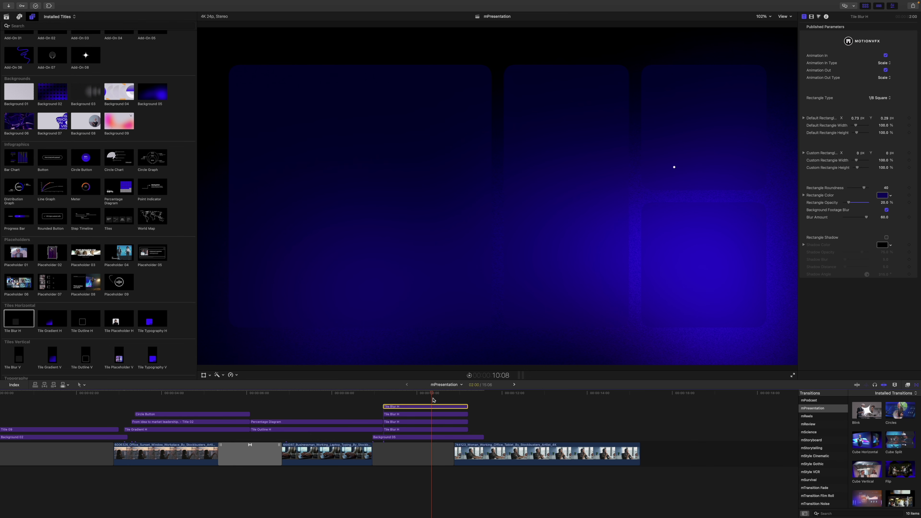
# Add the Meter infographic above the stacked tile clips and trim its end to a length of 2:00
pyautogui.moveTo(78, 191); pyautogui.dragTo(384, 398)
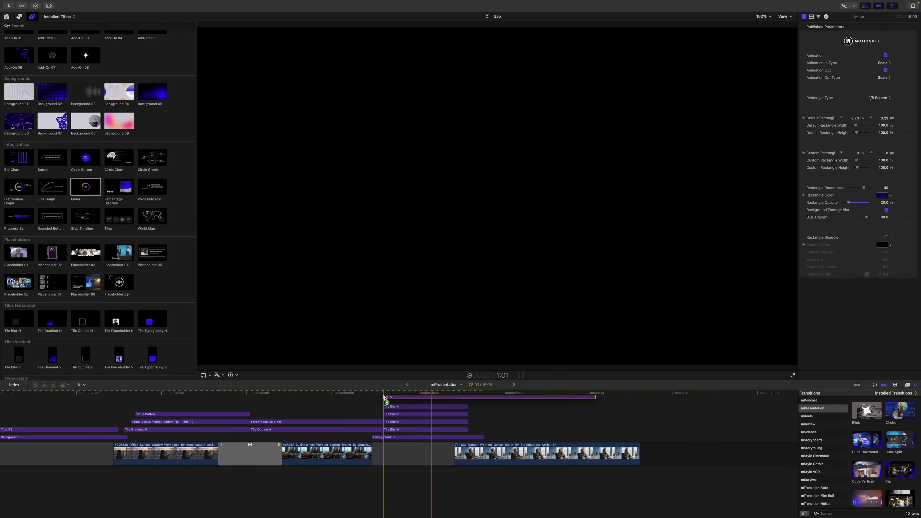
pyautogui.moveTo(595, 399); pyautogui.dragTo(461, 401)
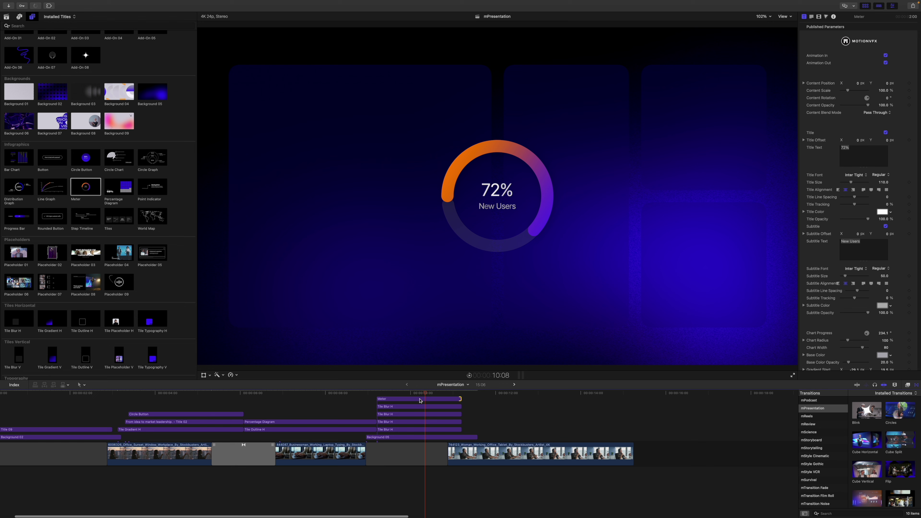
pyautogui.click(428, 400)
# Fit the Meter inside the upper small tile at about X 0.61, Y 0.21 and change its title text to 89%
pyautogui.moveTo(497, 96); pyautogui.dragTo(704, 31)
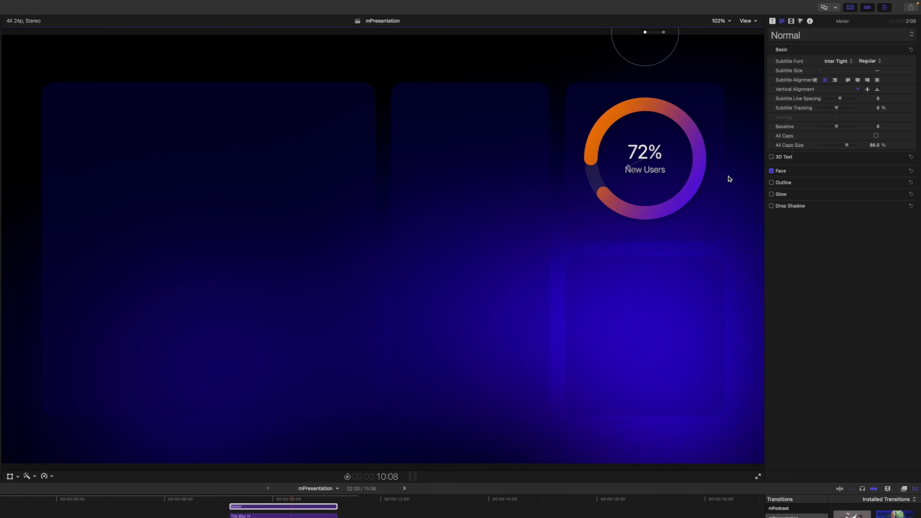
pyautogui.click(773, 21)
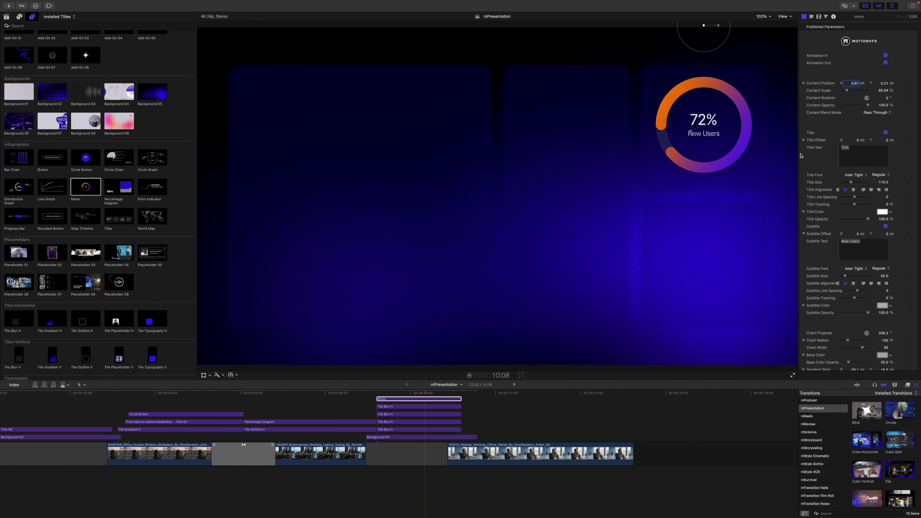
pyautogui.click(845, 148)
pyautogui.write('89')
# Add Tile Text 06 above the Meter clip, trimmed to 2:00, and position it in the lower small tile at about X 0.61, Y -0.21
pyautogui.scroll(-5, 183, 279)
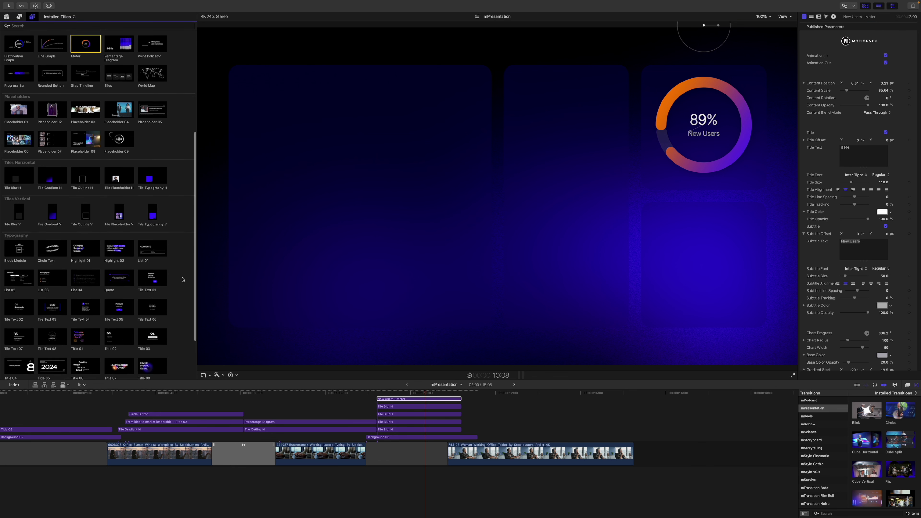
pyautogui.scroll(-3, 182, 279)
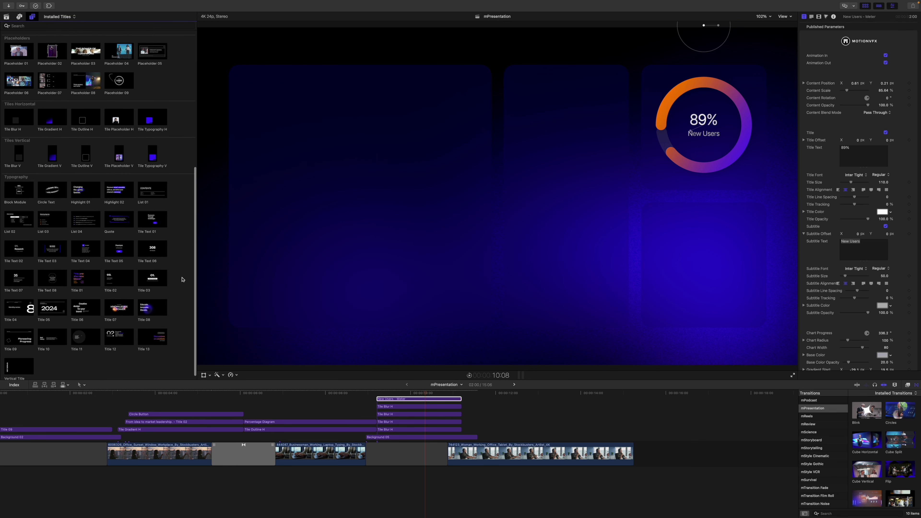
pyautogui.scroll(-1, 182, 279)
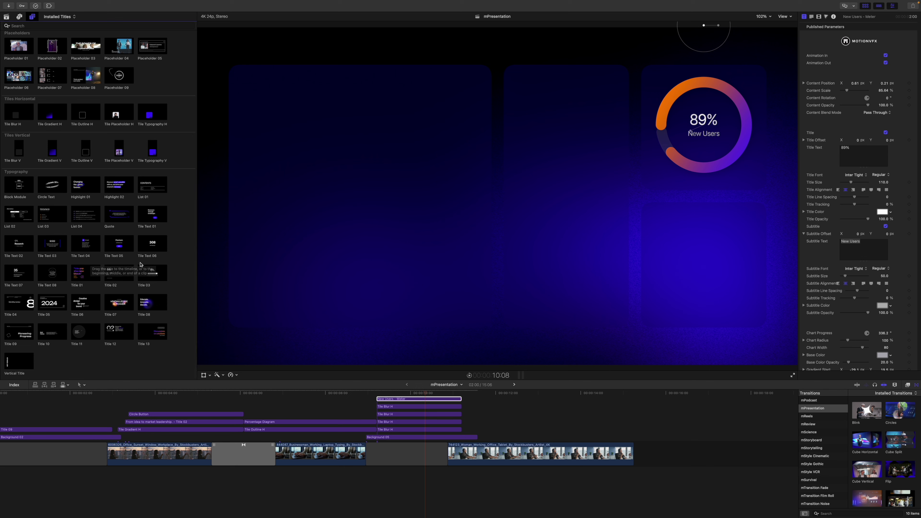
pyautogui.click(147, 245)
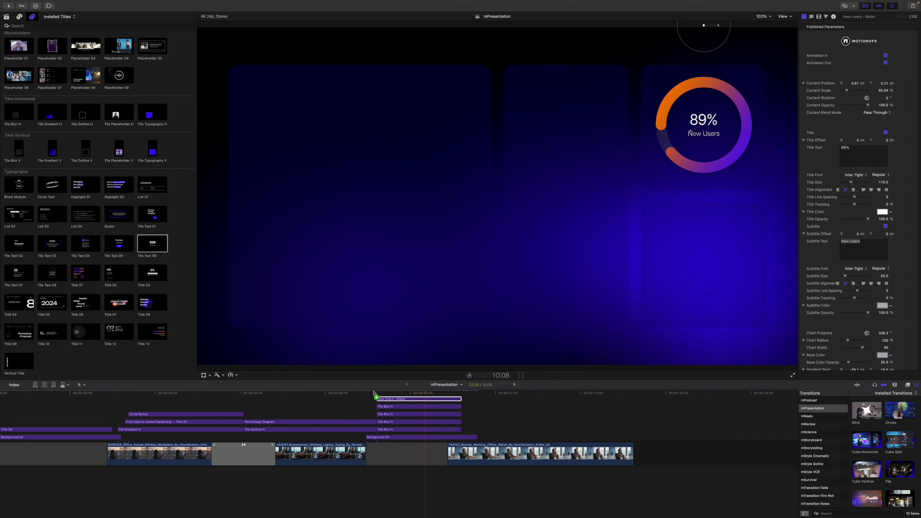
pyautogui.moveTo(374, 393); pyautogui.dragTo(377, 395)
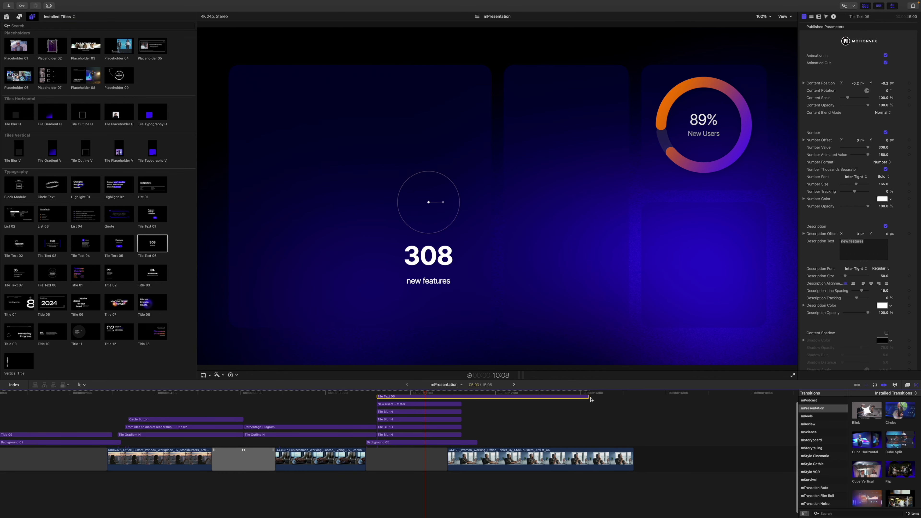
pyautogui.moveTo(588, 397); pyautogui.dragTo(461, 397)
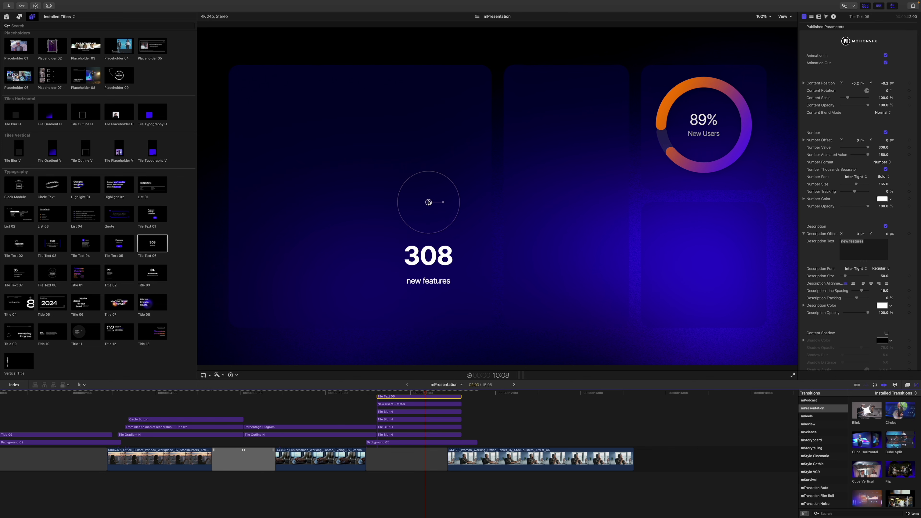
pyautogui.moveTo(430, 202); pyautogui.dragTo(702, 203)
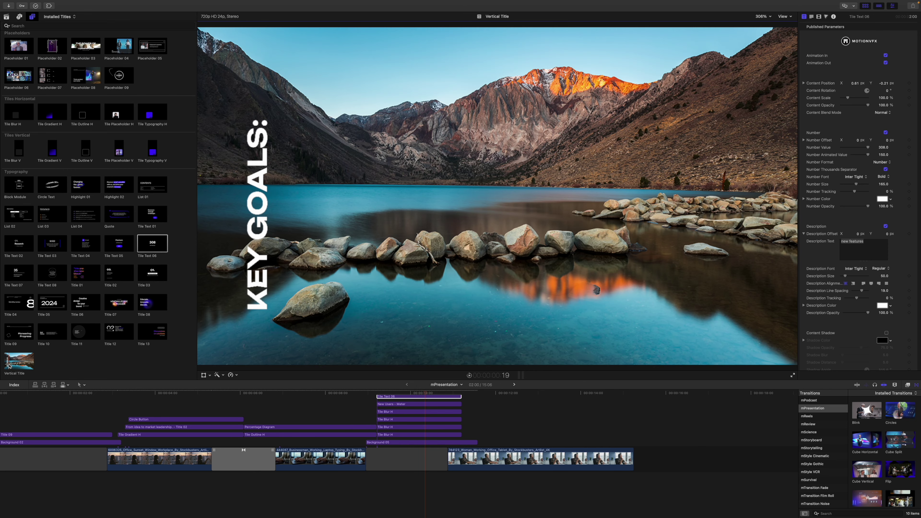
# Add a Vertical Title above the Tile Text 06 clip, trimmed to 2:00, and move its text into the tall middle tile
pyautogui.moveTo(9, 366); pyautogui.dragTo(378, 401)
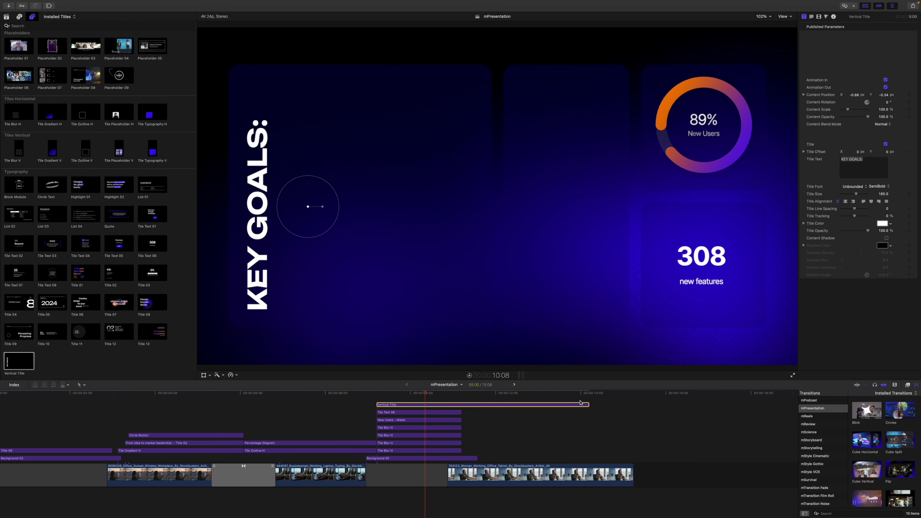
pyautogui.moveTo(589, 404); pyautogui.dragTo(465, 405)
pyautogui.click(428, 405)
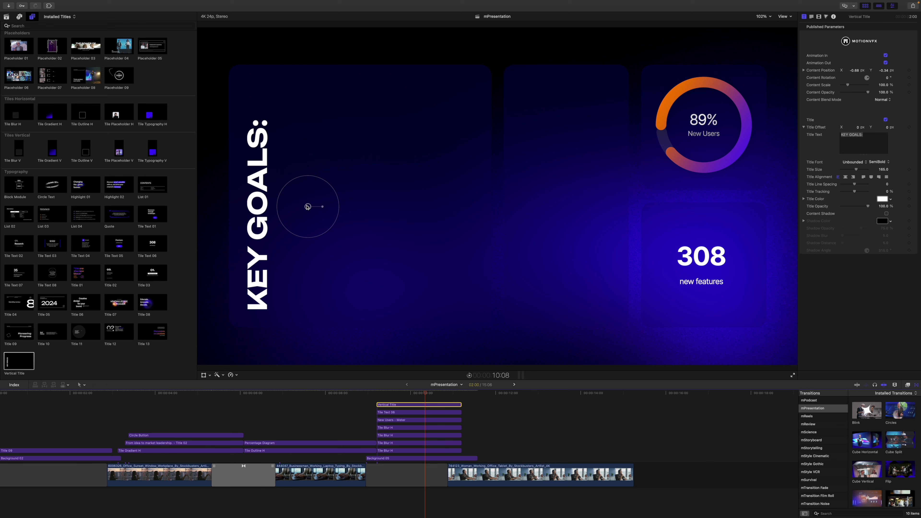
pyautogui.moveTo(307, 206); pyautogui.dragTo(616, 185)
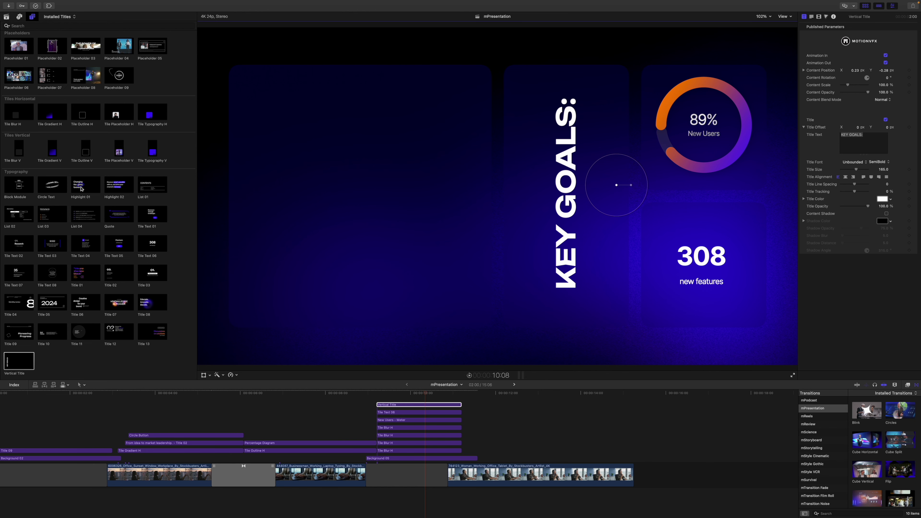
# Add the Highlight 01 title above the Vertical Title clip and trim its end to a length of 2:00
pyautogui.moveTo(81, 189); pyautogui.dragTo(377, 398)
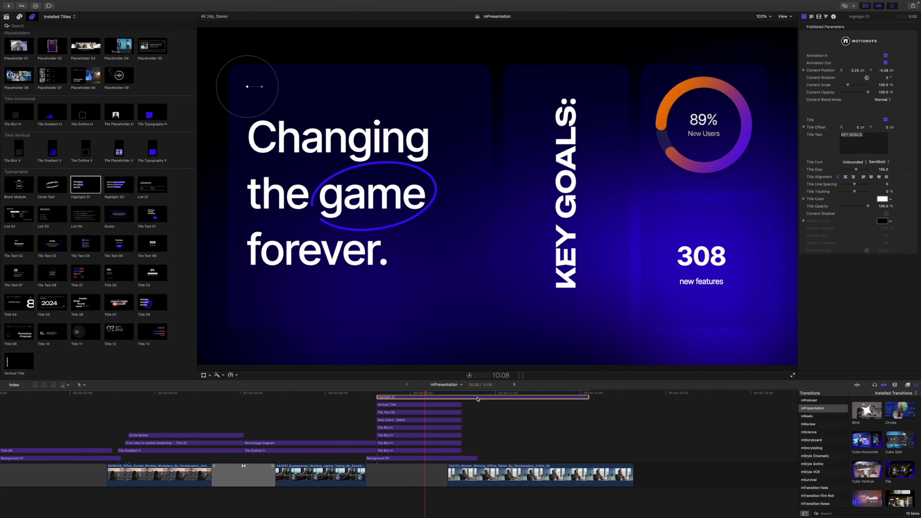
pyautogui.moveTo(588, 397); pyautogui.dragTo(460, 397)
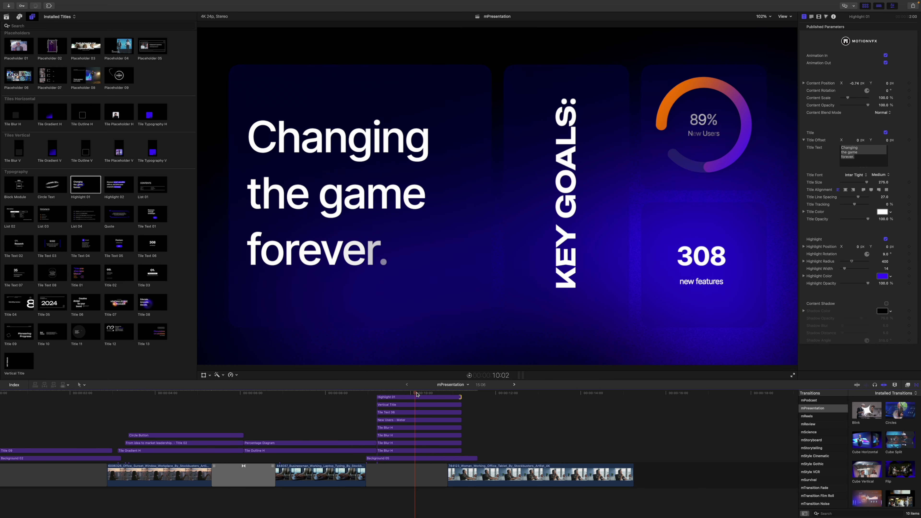
pyautogui.click(419, 397)
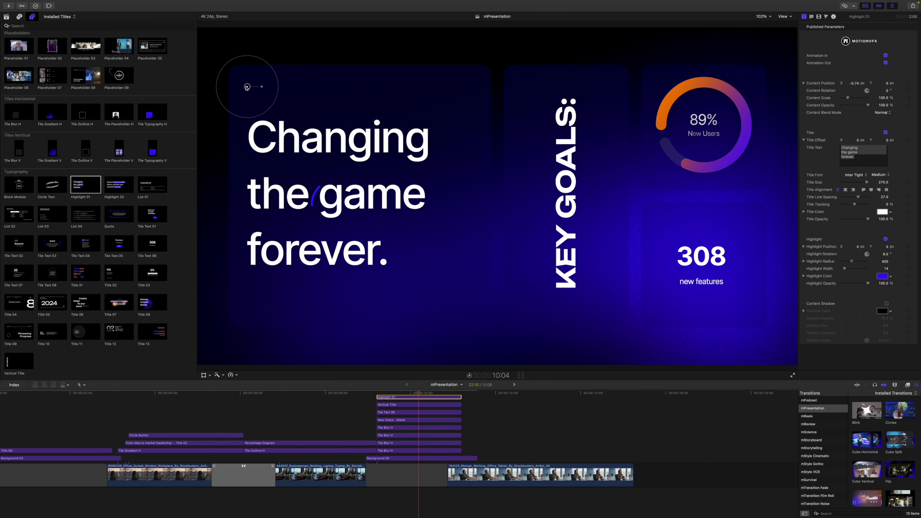
# Toggle the Highlight 01 title's highlight off and back on
pyautogui.moveTo(247, 87)
pyautogui.mouseDown()
pyautogui.moveTo(269, 85)
pyautogui.moveTo(248, 87)
pyautogui.mouseUp()
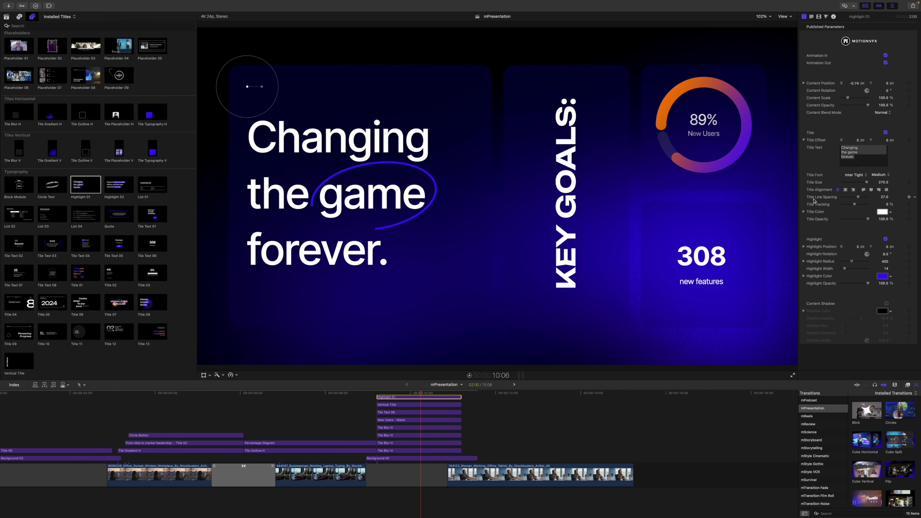
pyautogui.click(886, 239)
pyautogui.click(886, 239)
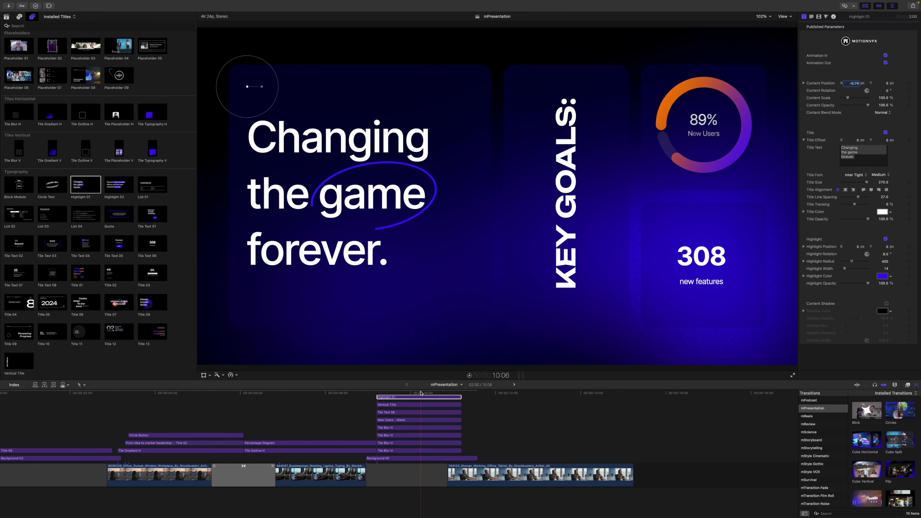
# Turn off Background 05's out animation, checking the frame where the stacked title clips end
pyautogui.moveTo(421, 393); pyautogui.dragTo(462, 396)
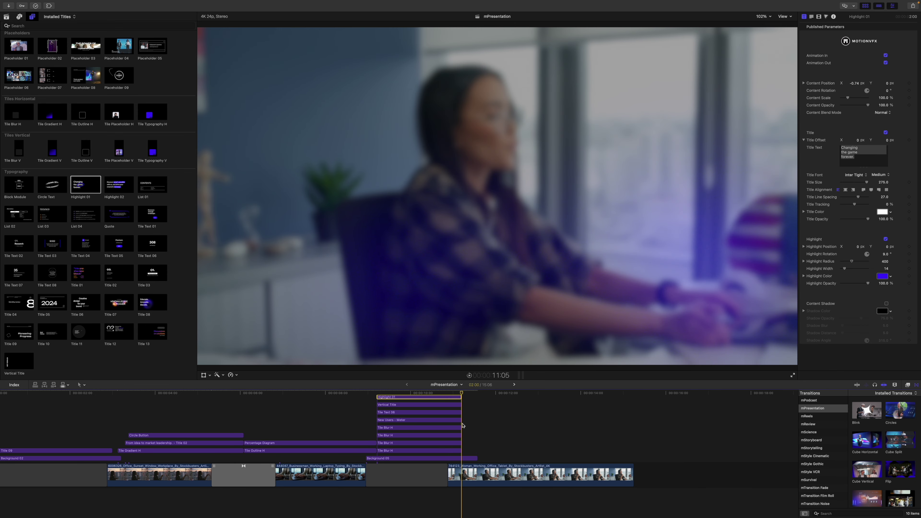
pyautogui.click(464, 459)
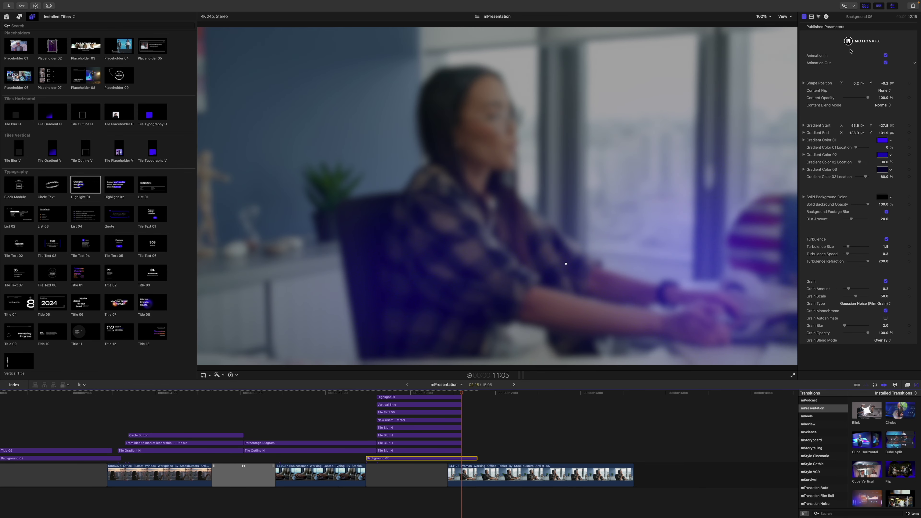
pyautogui.click(886, 63)
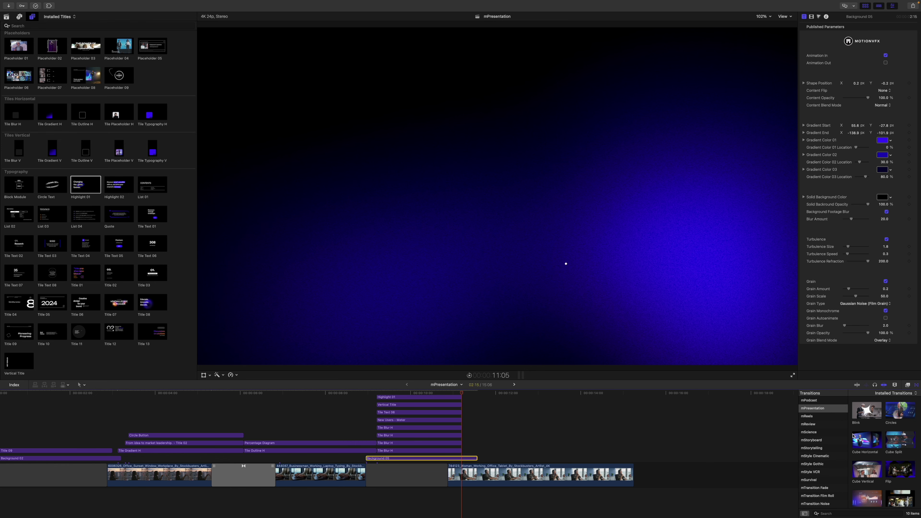
# Apply Cube Split to Background 05, delete the transition at its start, shorten the end one to begin with the third office clip, and preview it
pyautogui.moveTo(900, 445); pyautogui.dragTo(460, 458)
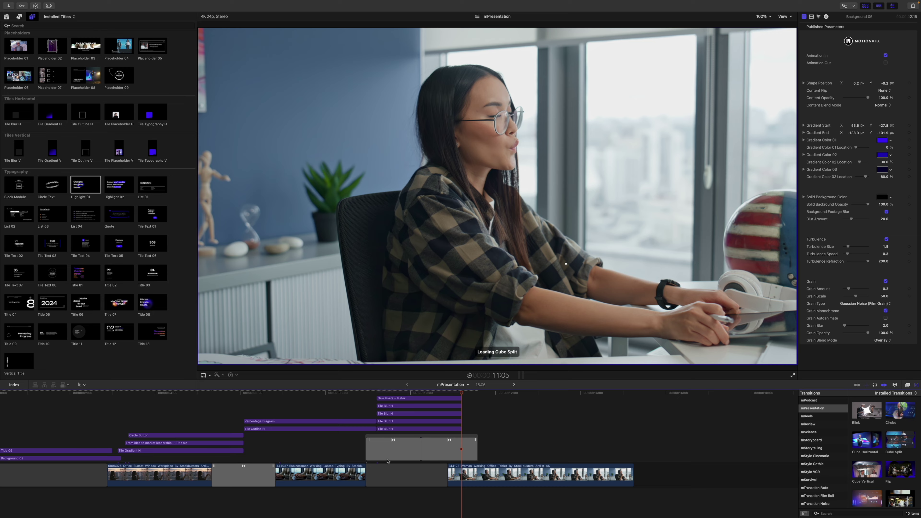
pyautogui.click(390, 456)
pyautogui.press('Delete')
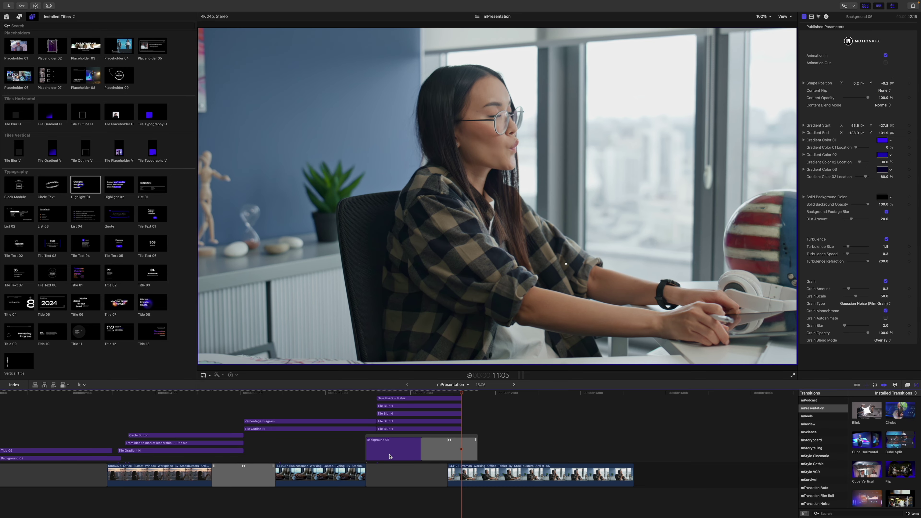
pyautogui.moveTo(424, 452); pyautogui.dragTo(450, 451)
pyautogui.moveTo(463, 395); pyautogui.dragTo(450, 396)
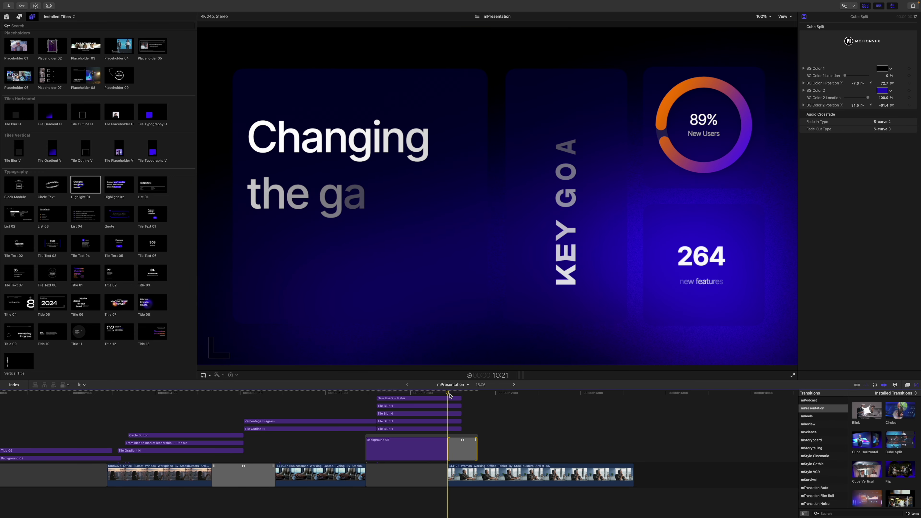
pyautogui.press('space')
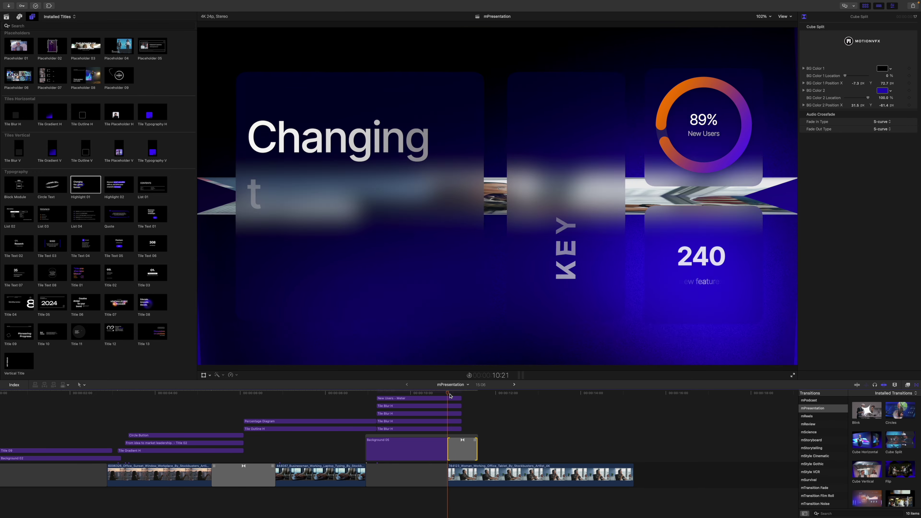
pyautogui.hscroll(2, 464, 436)
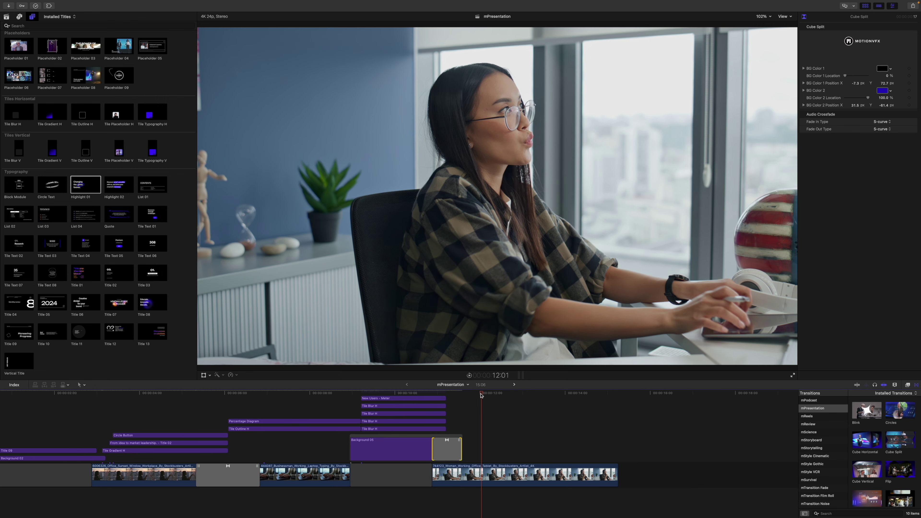
# Add the Tiles title above the third office clip and trim its end to 3:23, level with the clip's end
pyautogui.moveTo(479, 396)
pyautogui.mouseDown()
pyautogui.moveTo(440, 397)
pyautogui.moveTo(462, 398)
pyautogui.mouseUp()
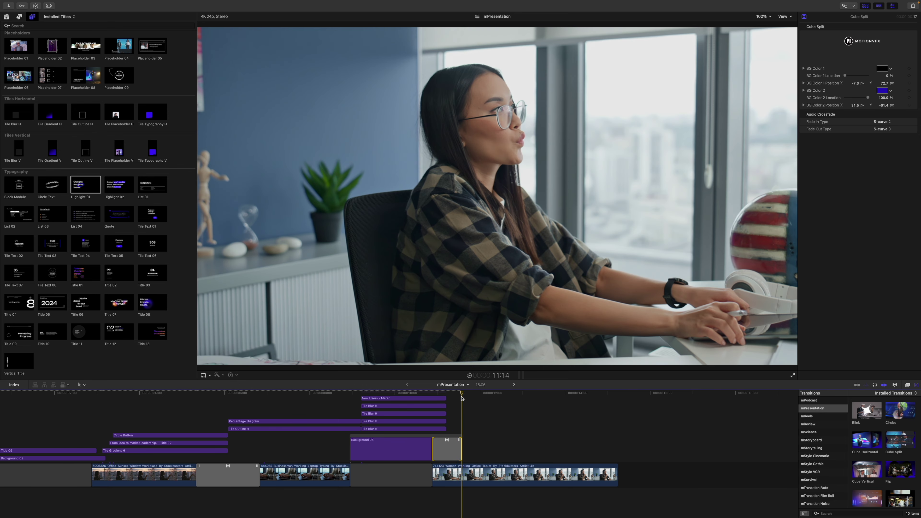
pyautogui.scroll(10, 183, 290)
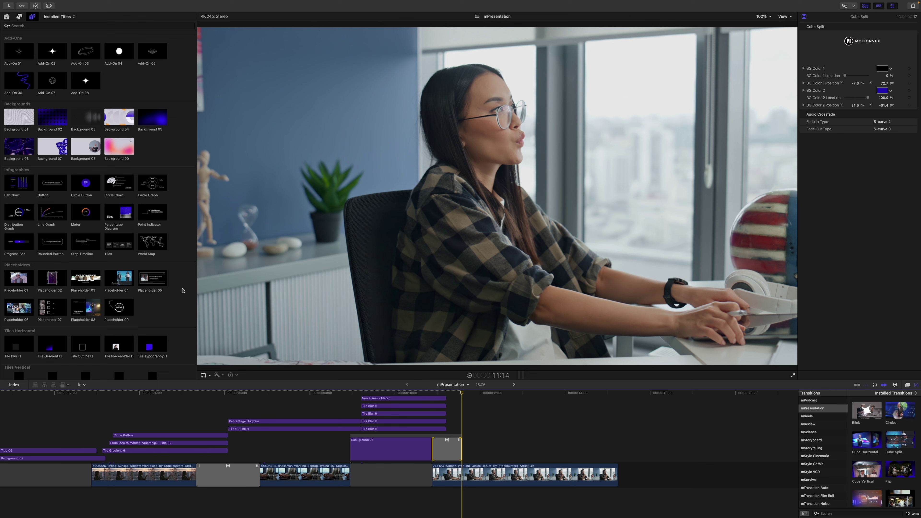
pyautogui.moveTo(119, 243); pyautogui.dragTo(451, 423)
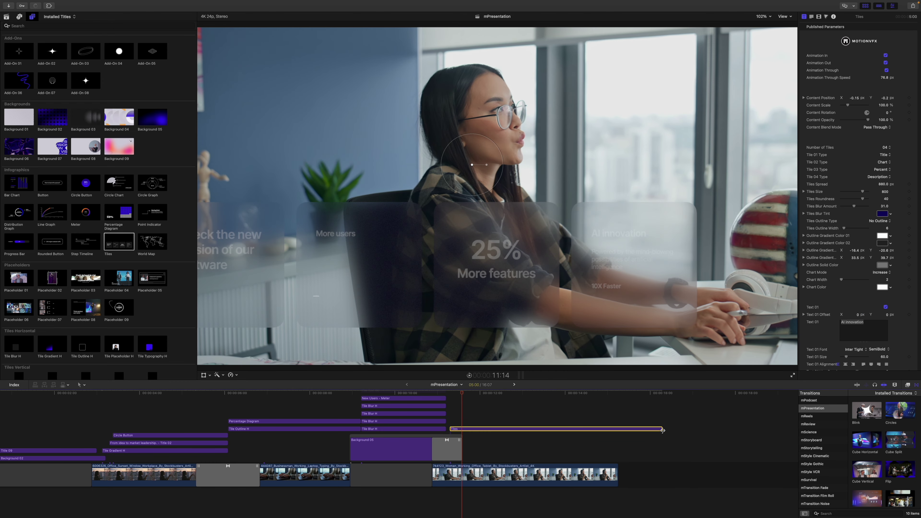
pyautogui.moveTo(663, 430); pyautogui.dragTo(617, 430)
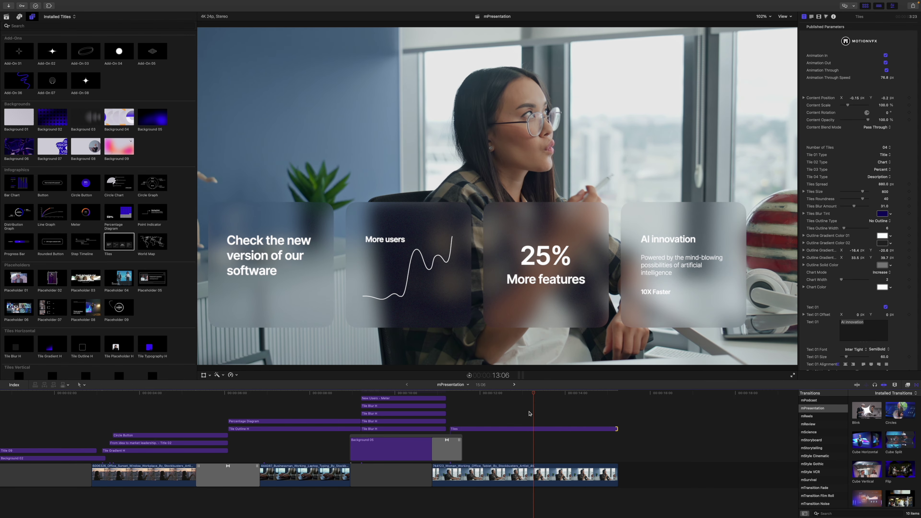
# Examine the Tiles title's tile-count options, tile types, outline, chart and text parameters
pyautogui.click(532, 429)
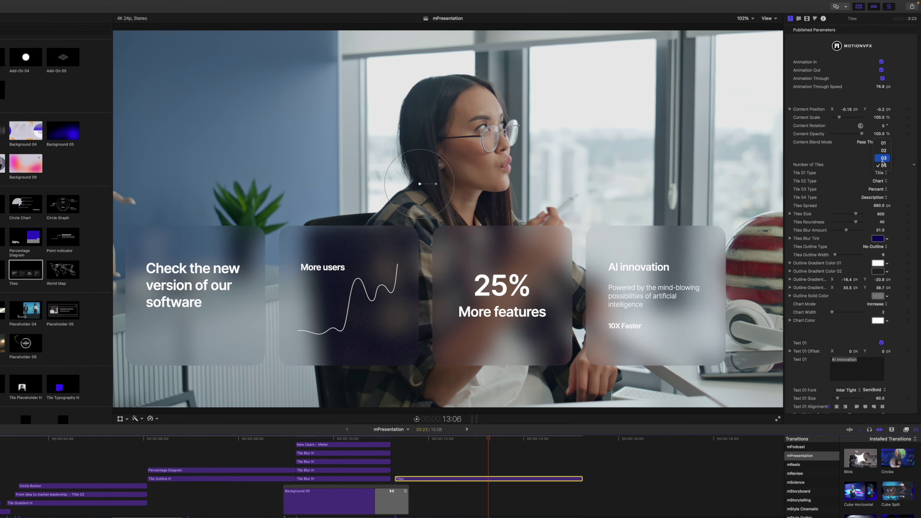
pyautogui.click(885, 148)
pyautogui.click(886, 140)
pyautogui.click(885, 147)
pyautogui.click(879, 197)
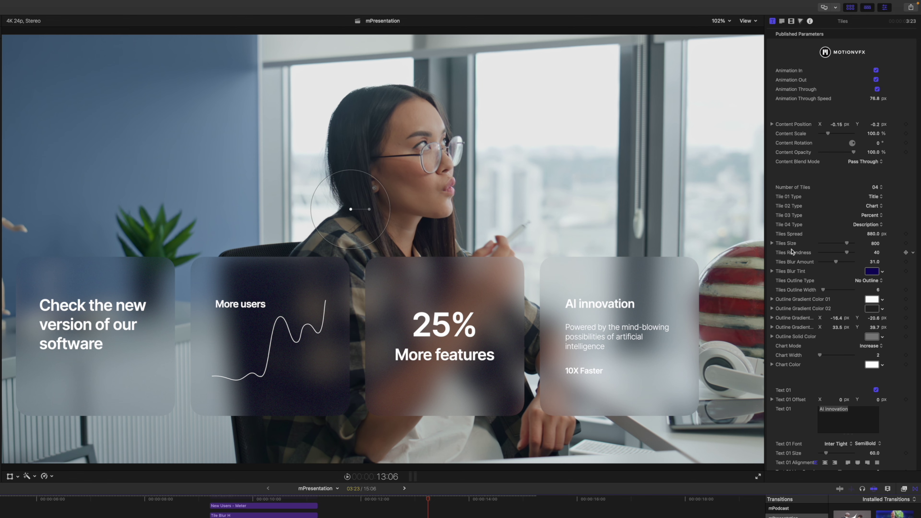
pyautogui.scroll(-10, 794, 255)
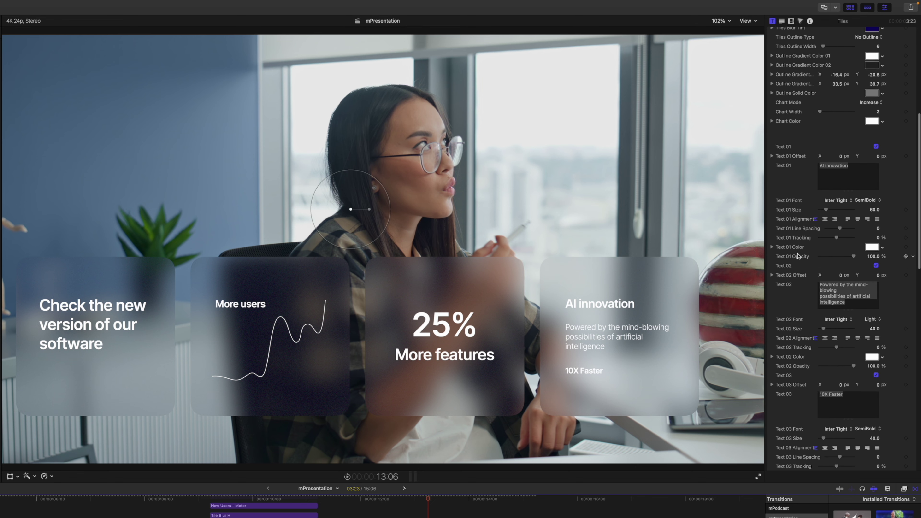
pyautogui.scroll(-20, 797, 256)
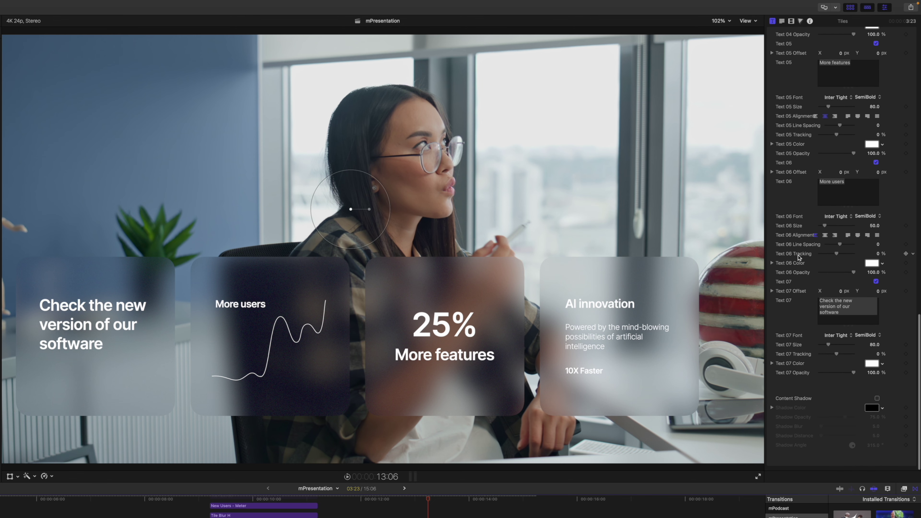
pyautogui.scroll(20, 799, 257)
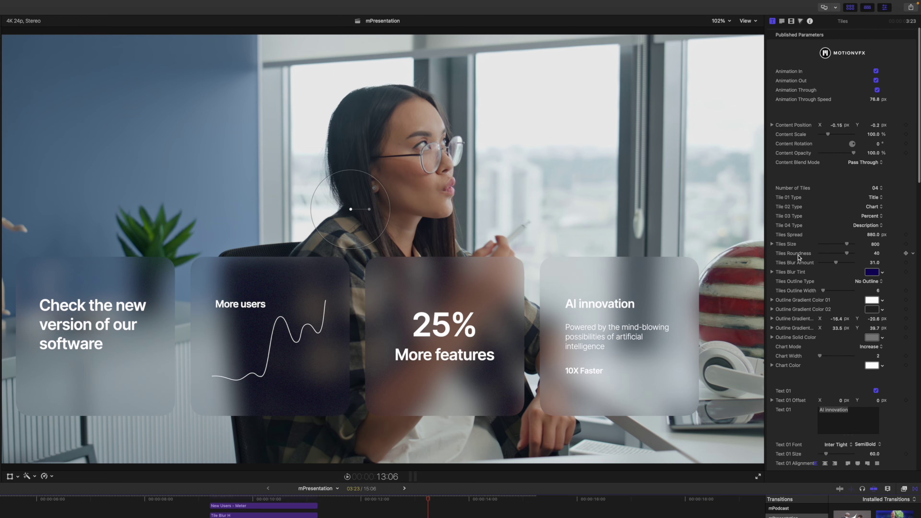
pyautogui.click(422, 515)
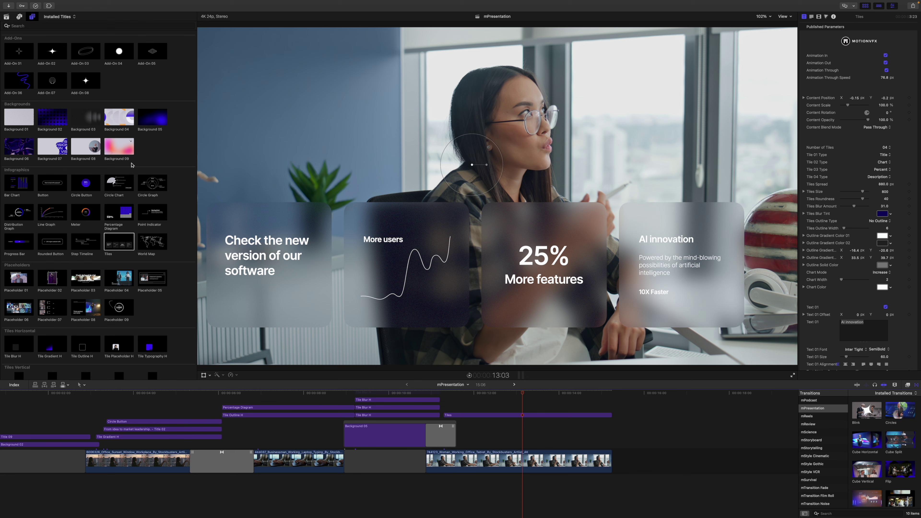
# Append Background 02 after the last office clip and place a Blink transition on the cut between them
pyautogui.moveTo(48, 123); pyautogui.dragTo(625, 462)
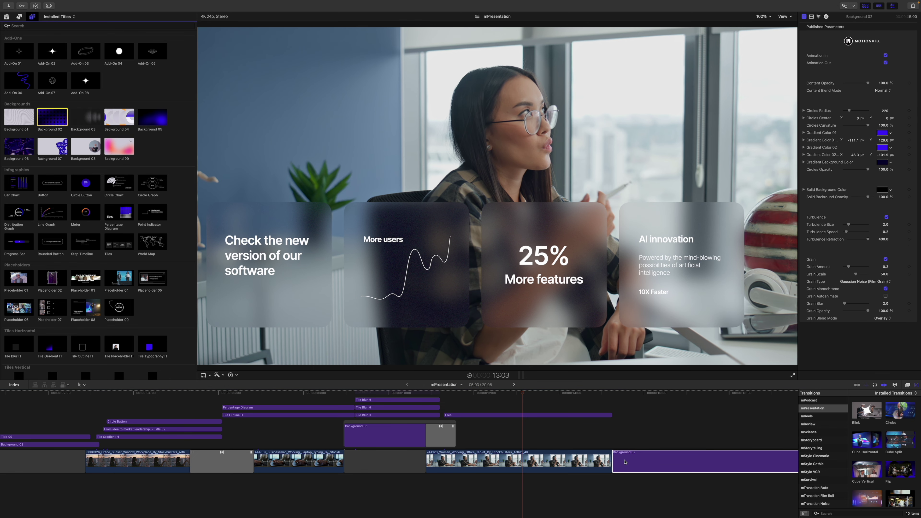
pyautogui.click(604, 395)
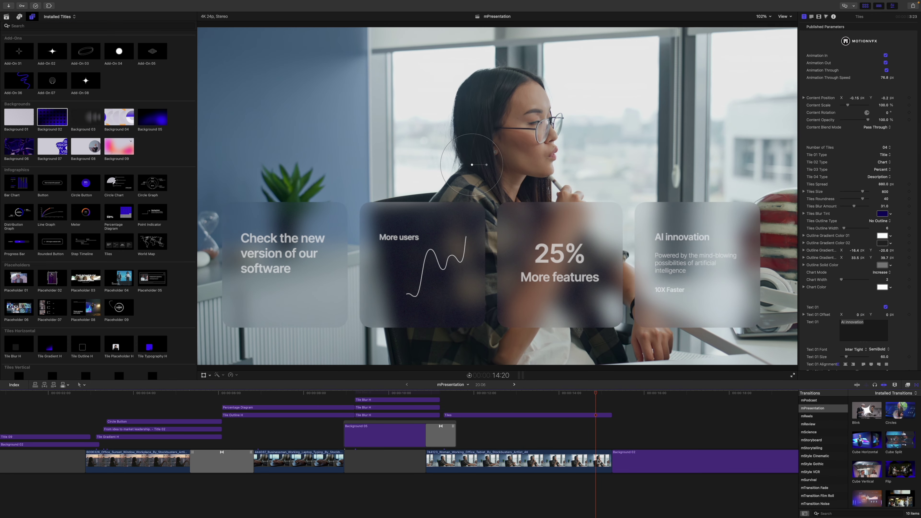
pyautogui.click(596, 461)
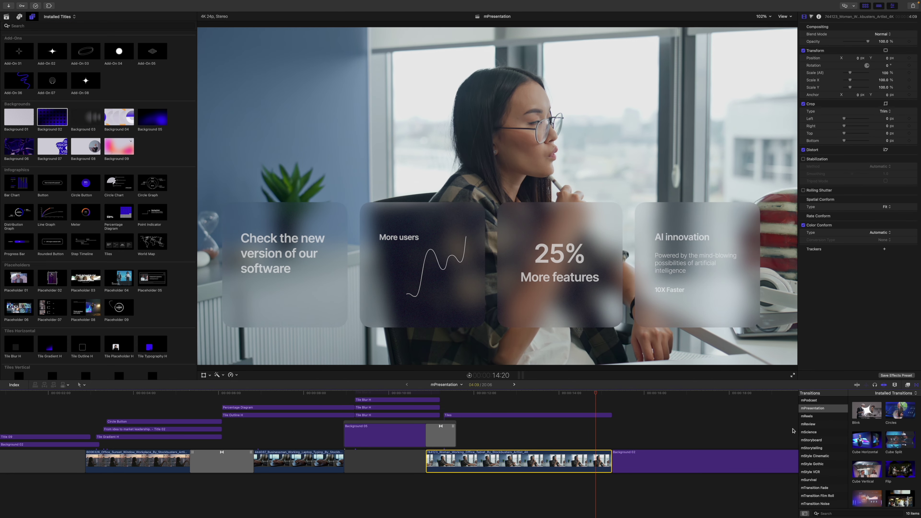
pyautogui.moveTo(865, 413); pyautogui.dragTo(613, 461)
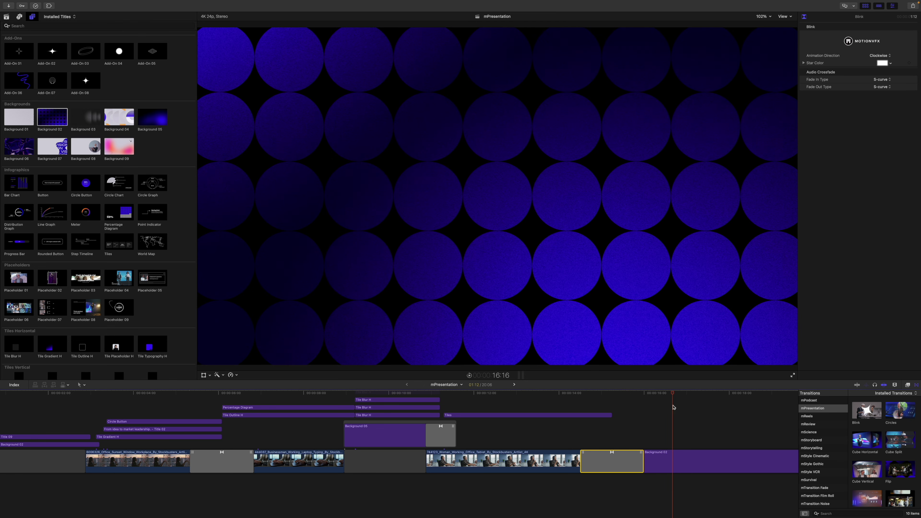
# Connect Add-On 01 above Background 02 from the end of the Tiles title, and move its star to content position 0.62, -0.01
pyautogui.click(670, 459)
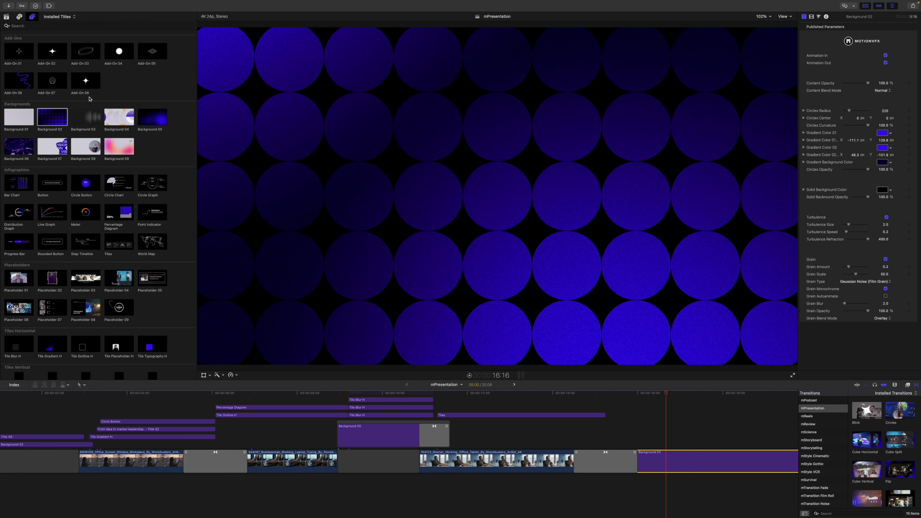
pyautogui.moveTo(10, 55); pyautogui.dragTo(353, 285)
pyautogui.moveTo(560, 376); pyautogui.dragTo(613, 445)
pyautogui.hscroll(5, 620, 430)
pyautogui.hscroll(2, 620, 430)
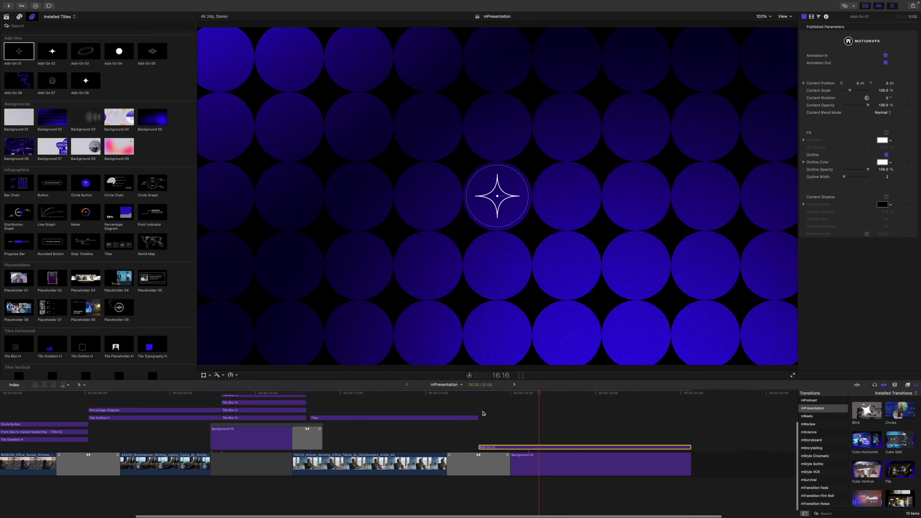
pyautogui.moveTo(547, 394); pyautogui.dragTo(478, 395)
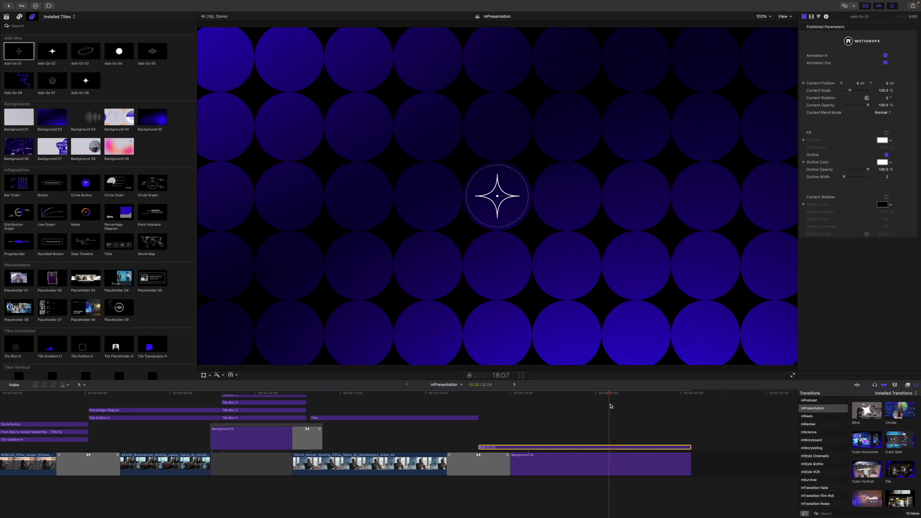
pyautogui.click(578, 404)
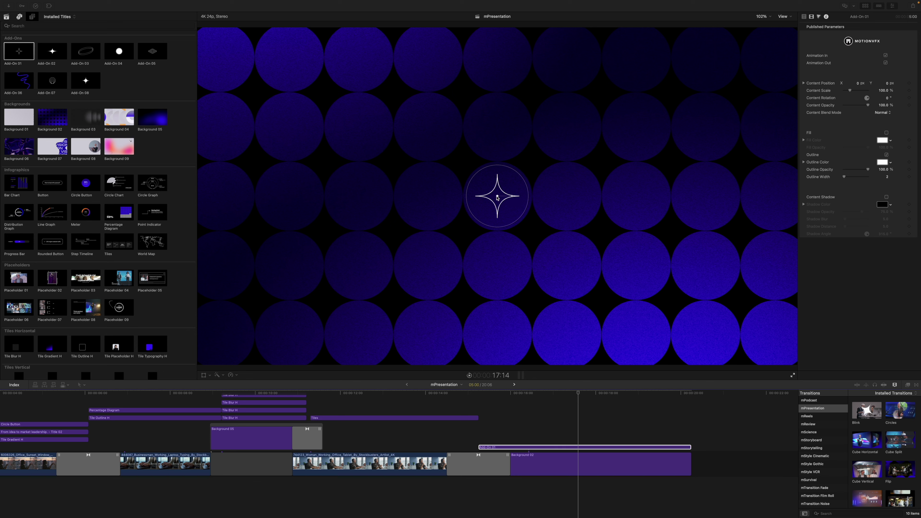
pyautogui.moveTo(497, 198); pyautogui.dragTo(706, 200)
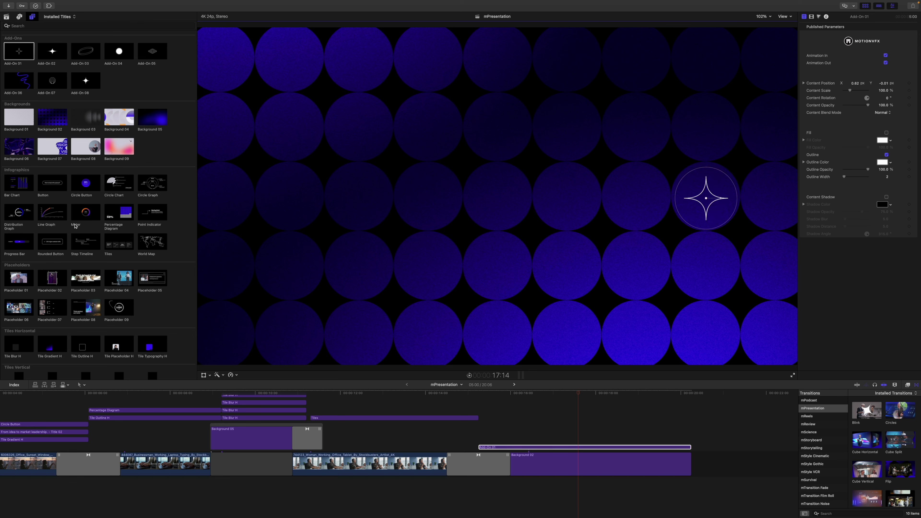
# Add Title 06 above the Add-On 01 clip and move its text to content position -0.31, -0.02
pyautogui.scroll(-10, 182, 232)
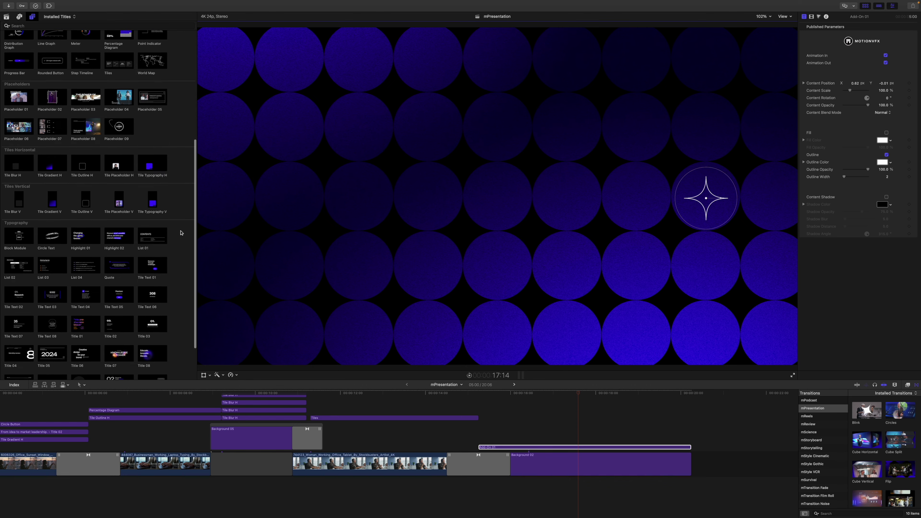
pyautogui.scroll(-3, 181, 233)
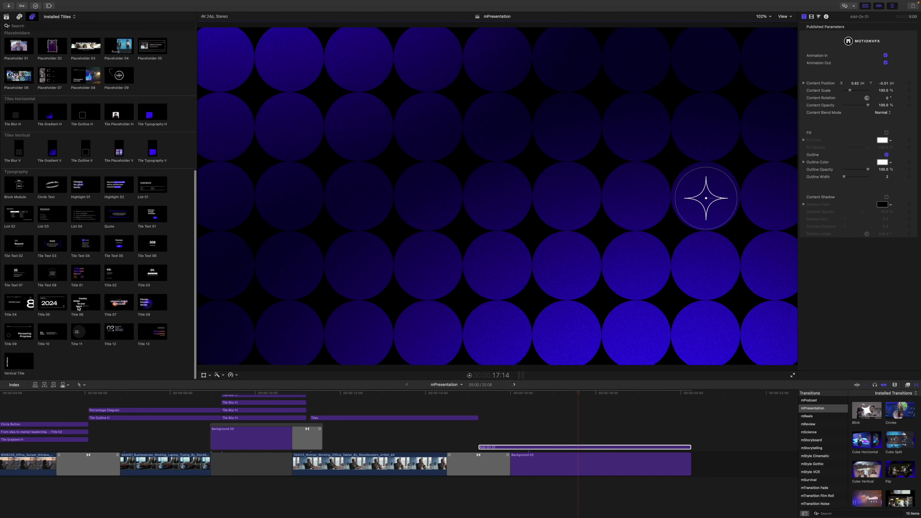
pyautogui.moveTo(79, 308); pyautogui.dragTo(482, 426)
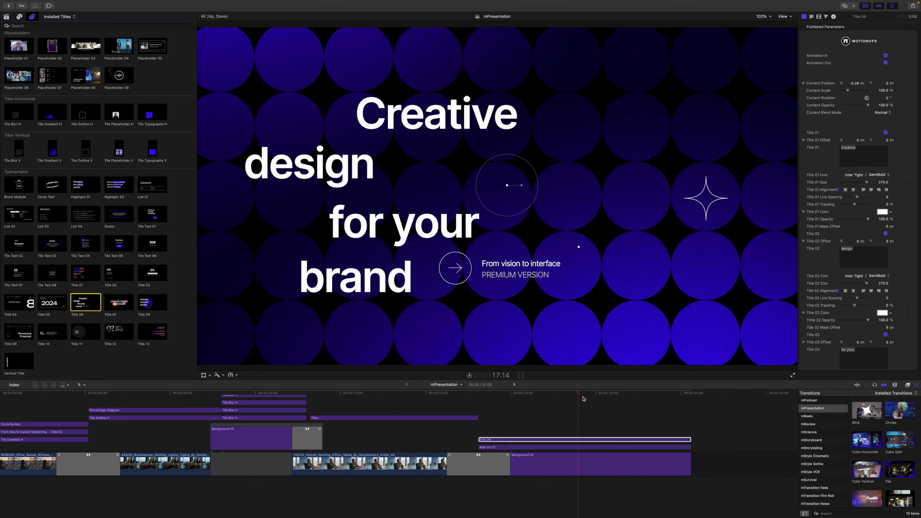
pyautogui.moveTo(578, 395); pyautogui.dragTo(560, 435)
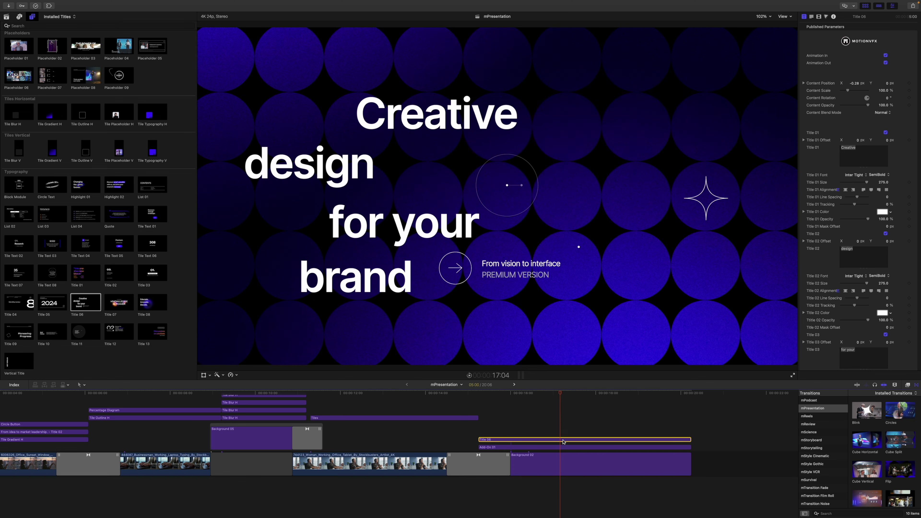
pyautogui.moveTo(507, 186); pyautogui.dragTo(496, 191)
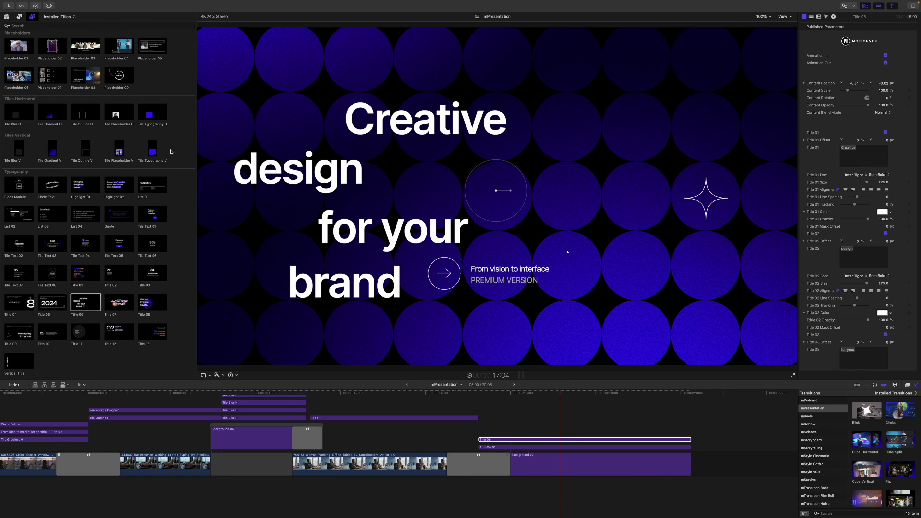
# Browse the installed mPresentation titles from typography back up to the add-ons, previewing Placeholder 07 and Step Timeline
pyautogui.scroll(3, 171, 152)
pyautogui.click(113, 121)
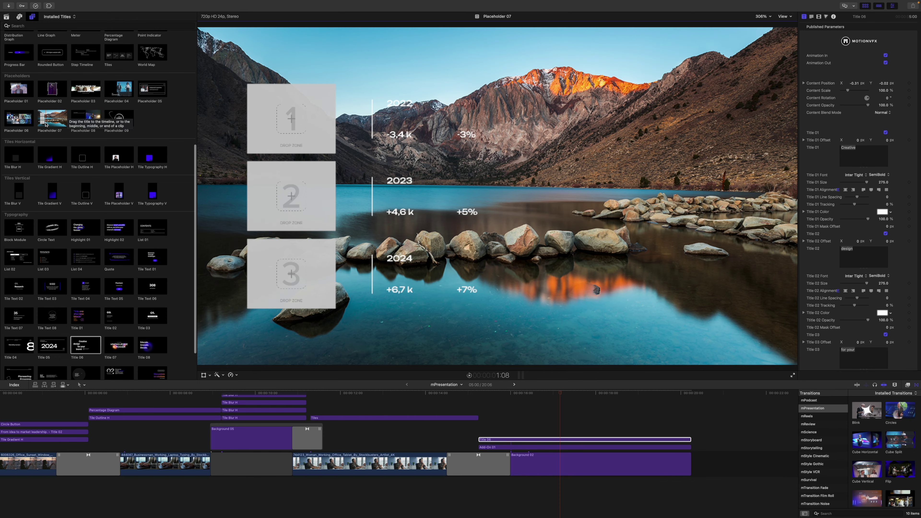
pyautogui.scroll(3, 140, 94)
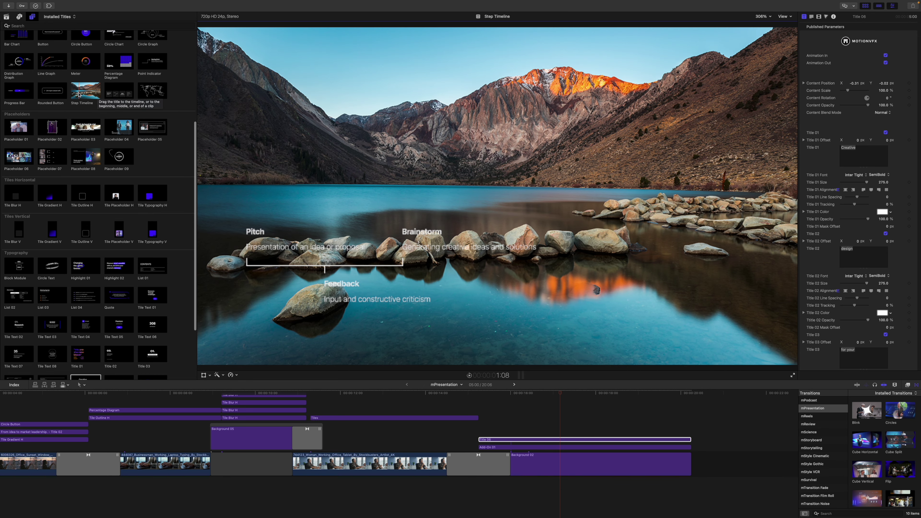
pyautogui.scroll(7, 181, 122)
pyautogui.scroll(4, 182, 122)
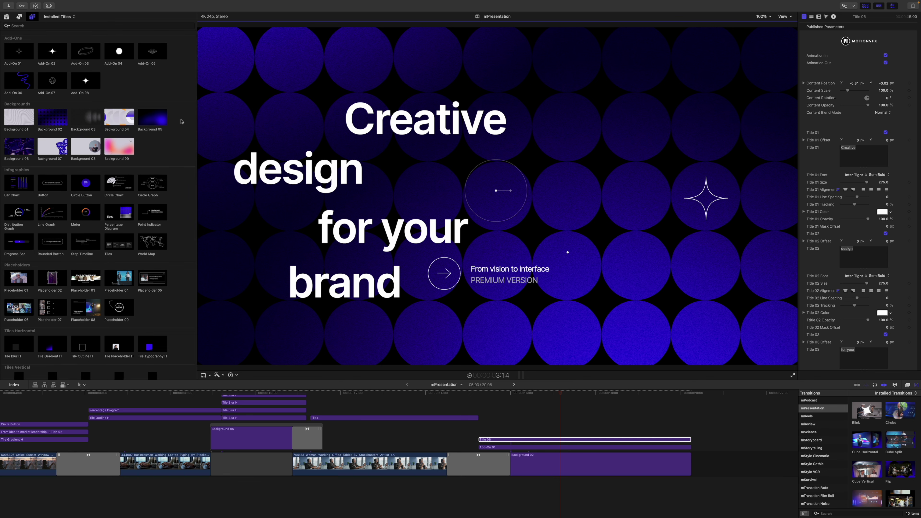
pyautogui.scroll(1, 181, 122)
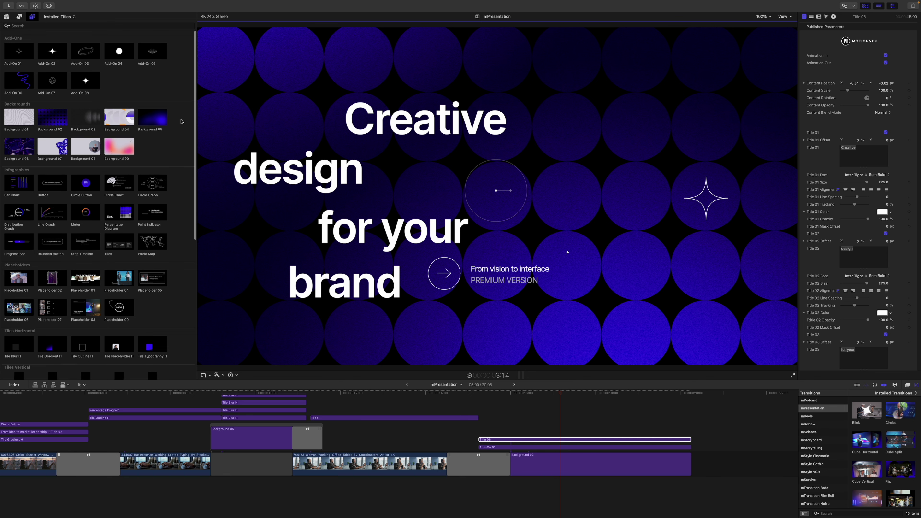